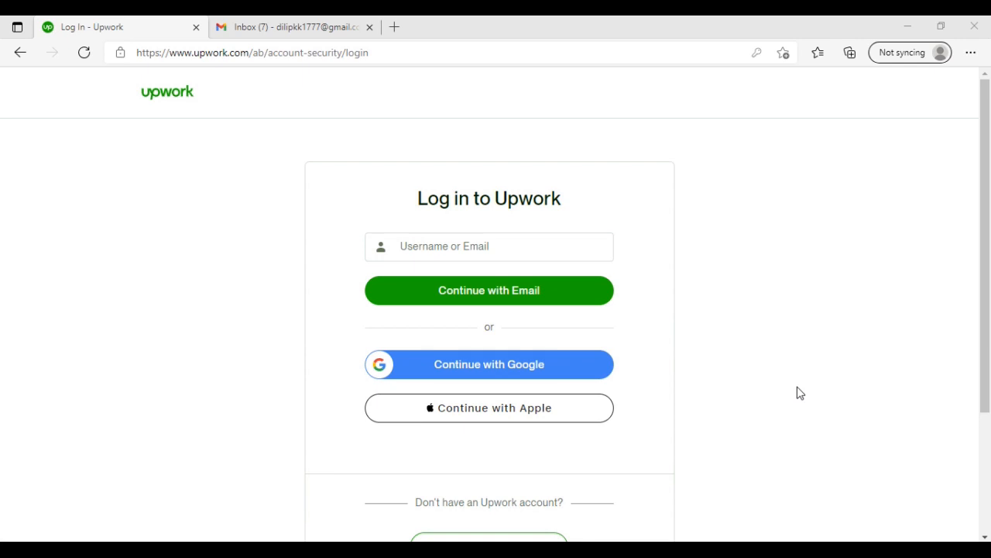
- Open the sign-up form for a new Upwork account from the login page
scroll(689, 383, "down", 1)
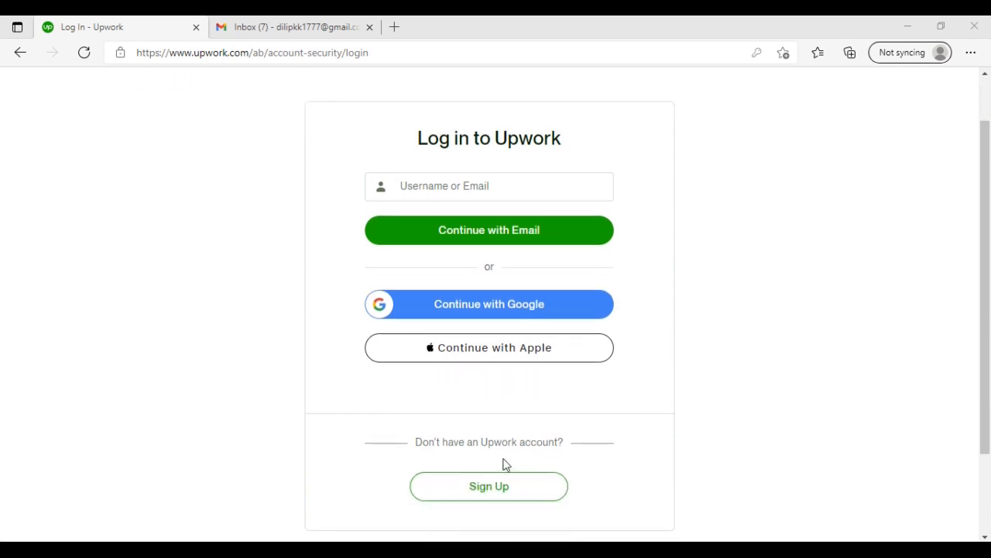
scroll(704, 404, "up", 1)
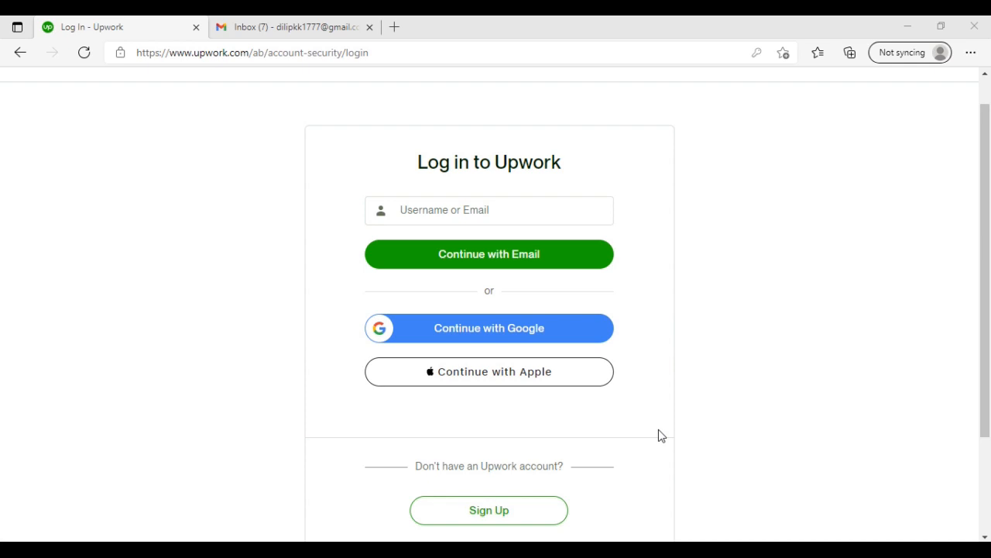
scroll(659, 433, "down", 2)
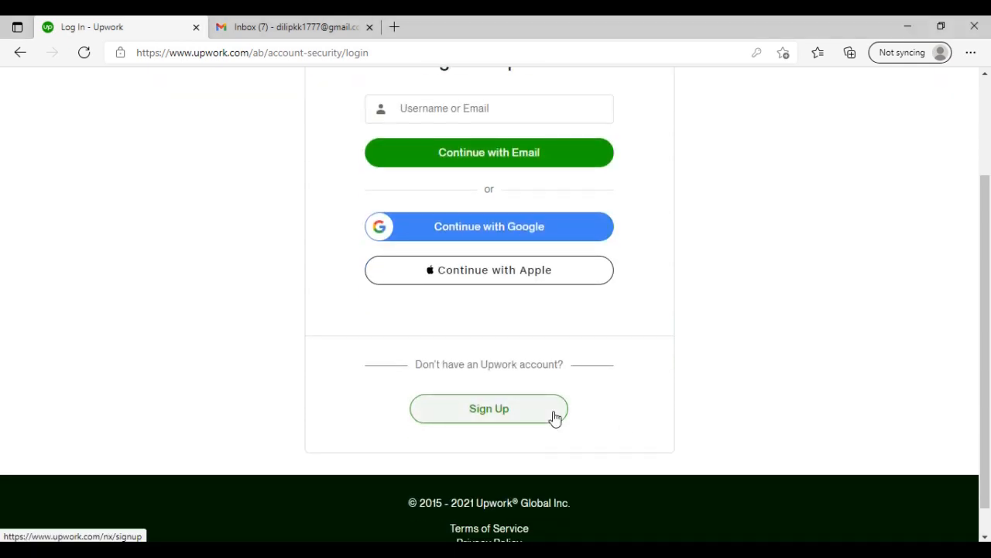
left_click(554, 418)
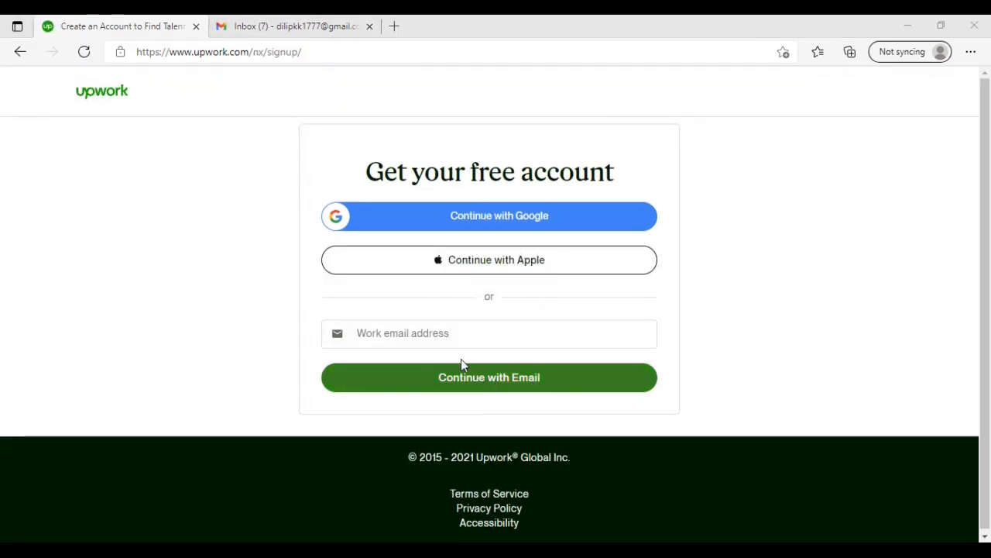
- Enter the work email address for the free account and continue with email, keeping the Gmail address
left_click(445, 334)
type("Di")
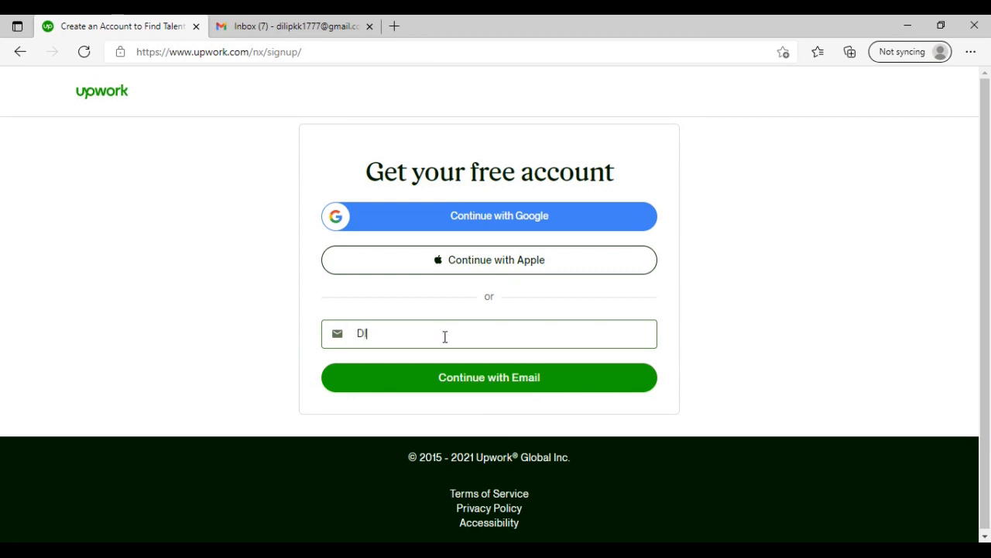
type("l")
key("BackSpace")
key("BackSpace")
key("BackSpace")
type("di")
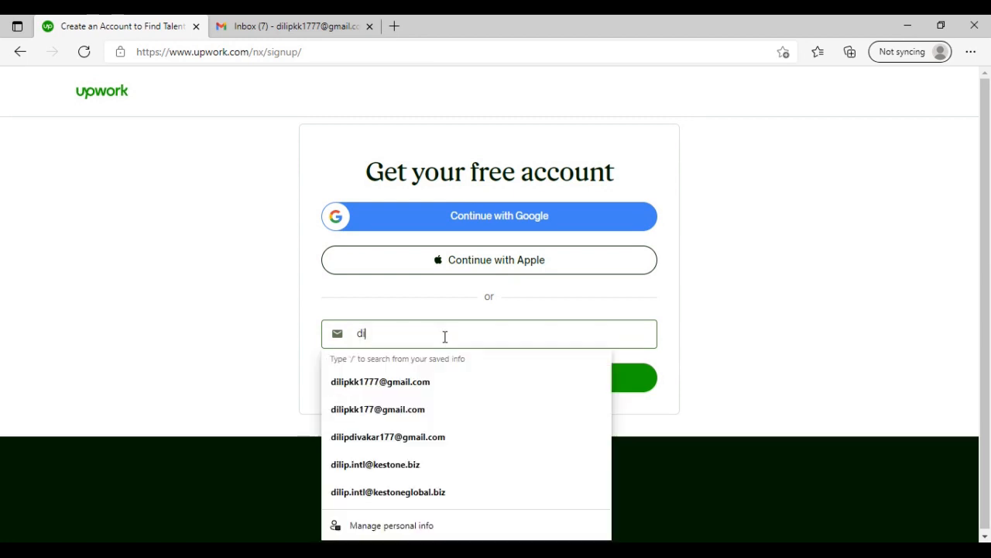
type("lip")
left_click(393, 387)
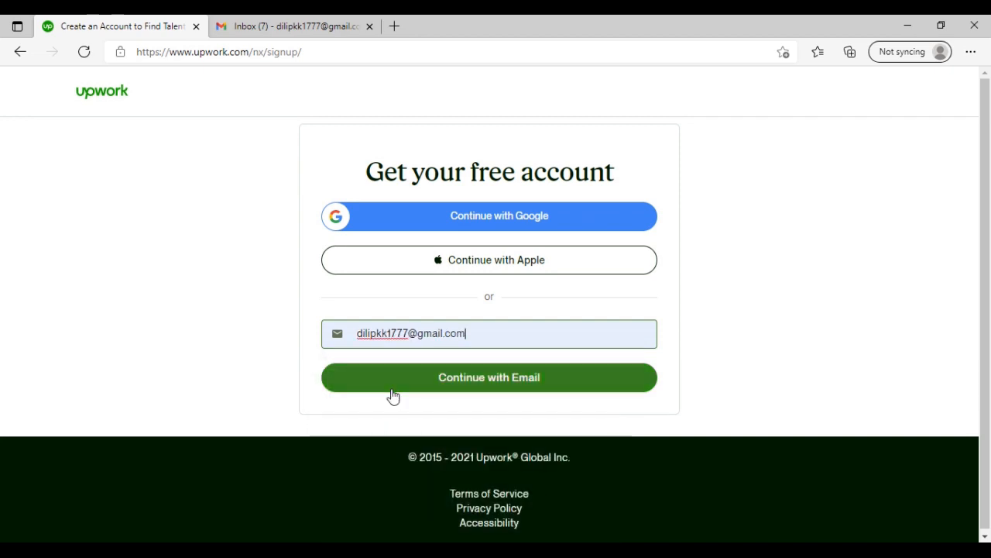
left_click(491, 378)
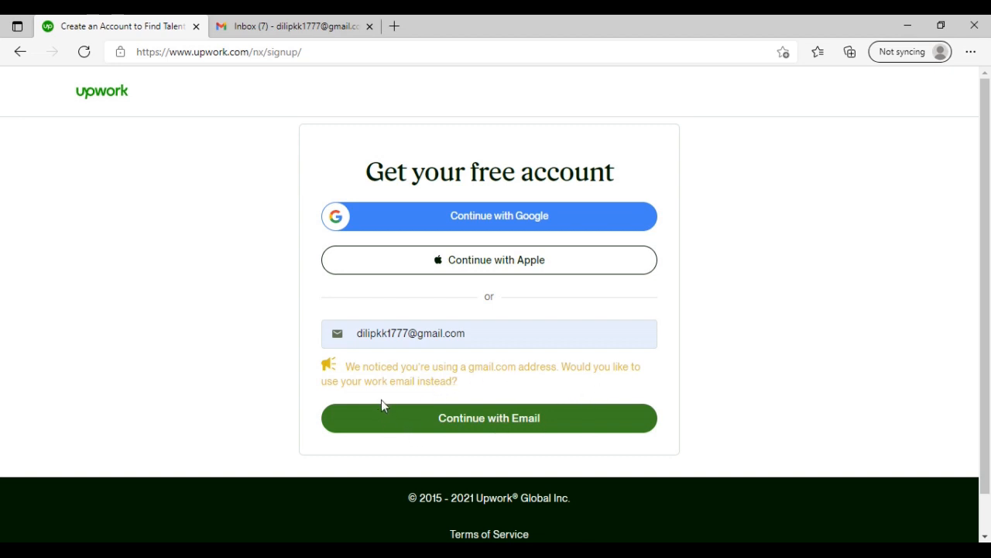
left_click(484, 422)
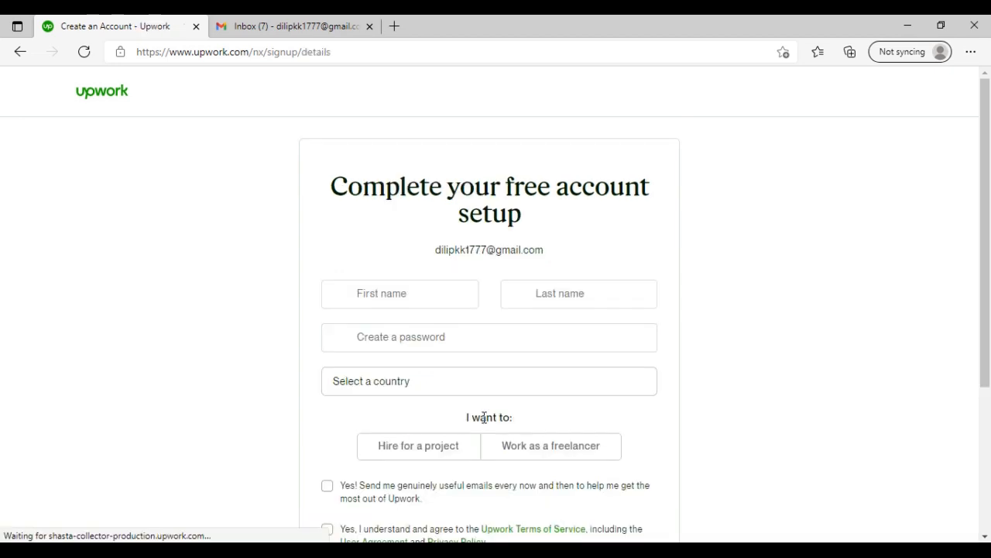
- Fill in the account holder's first and last name and create the account password
left_click(403, 300)
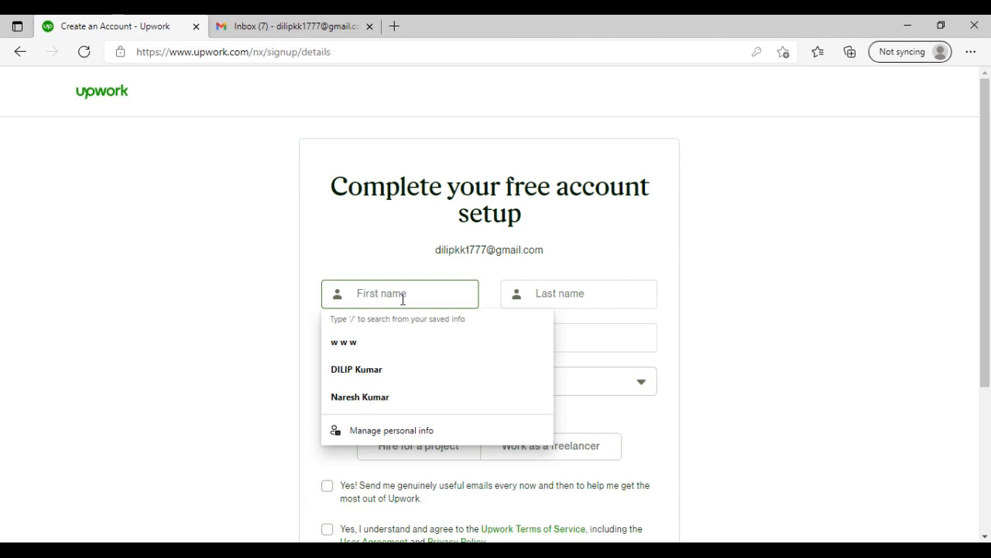
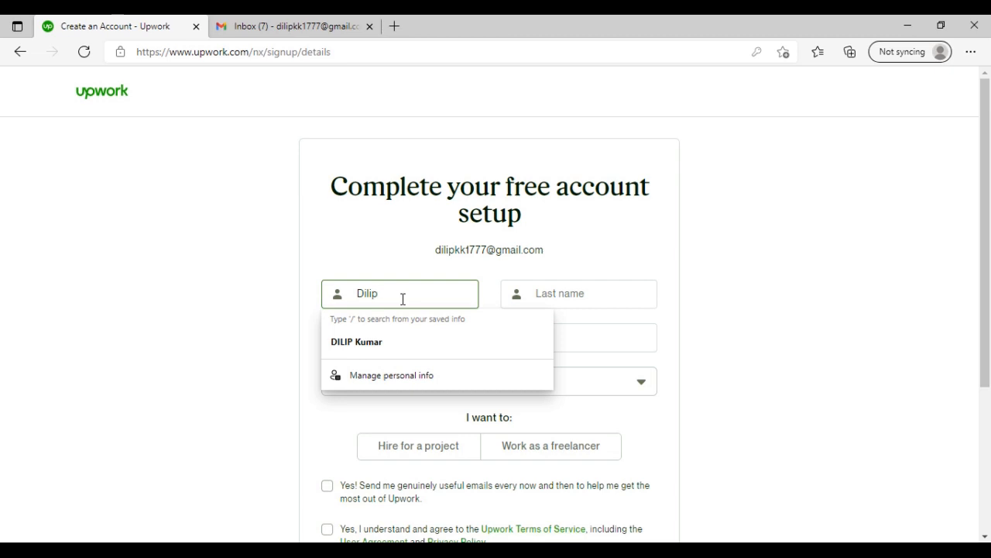
key("Tab")
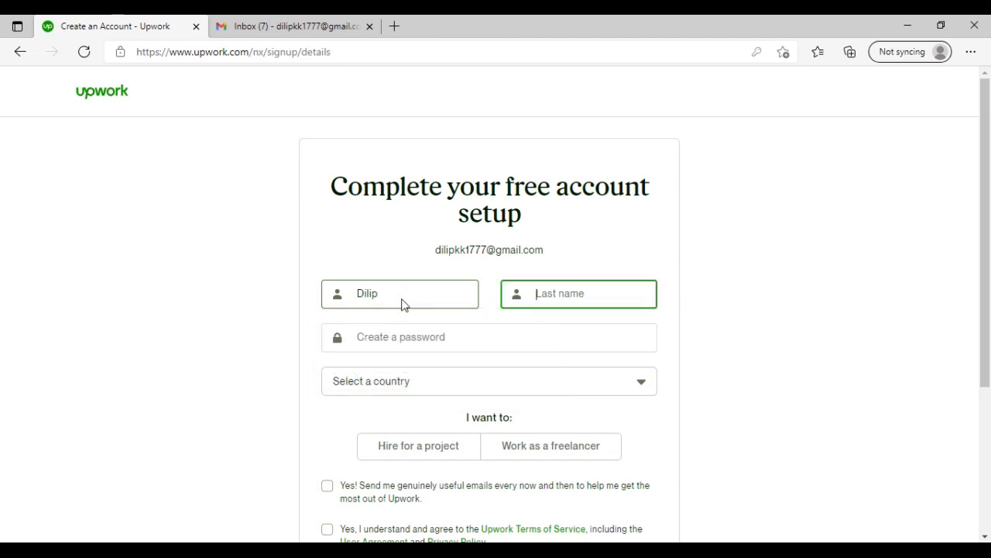
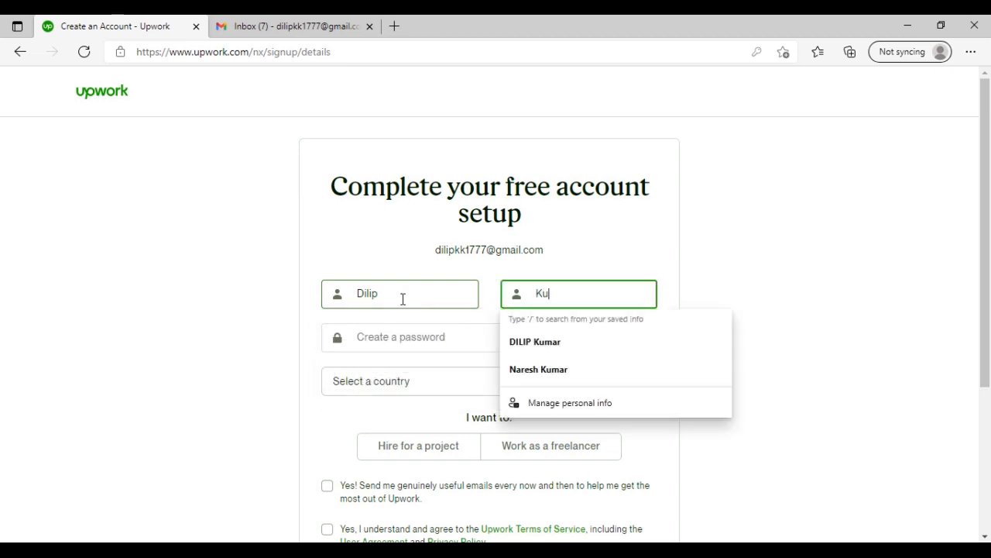
key("Tab")
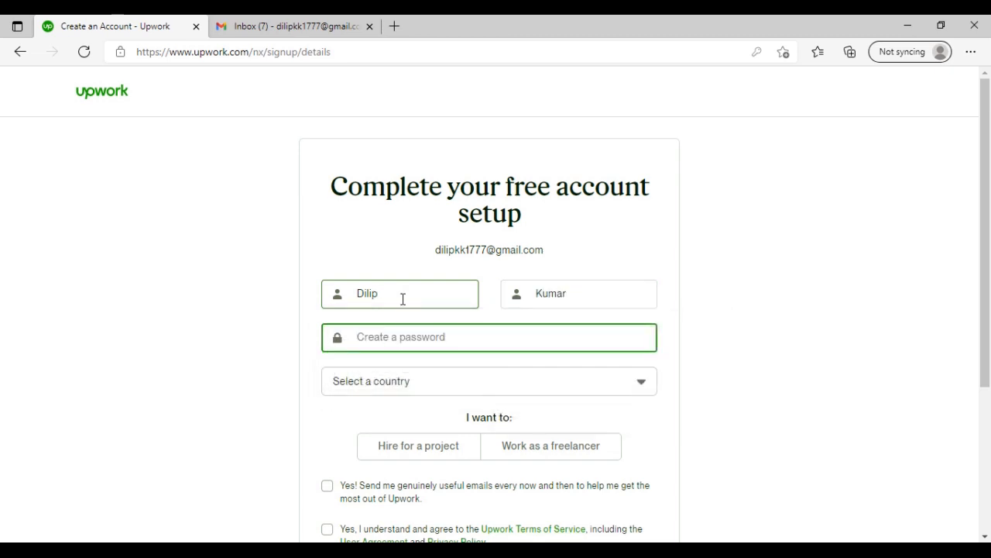
type("••")
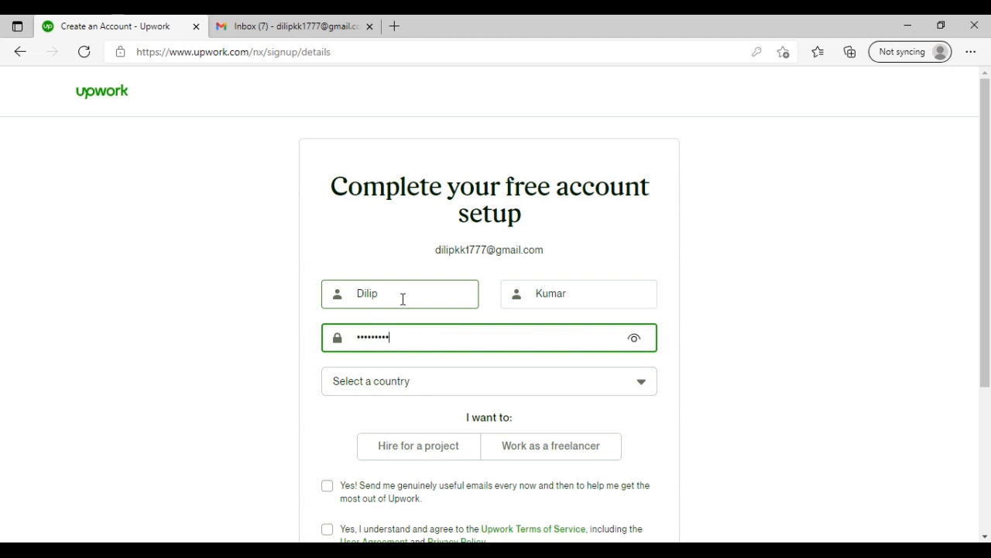
- Set the country to India and choose to work as a freelancer
scroll(403, 299, "down", 1)
left_click(435, 298)
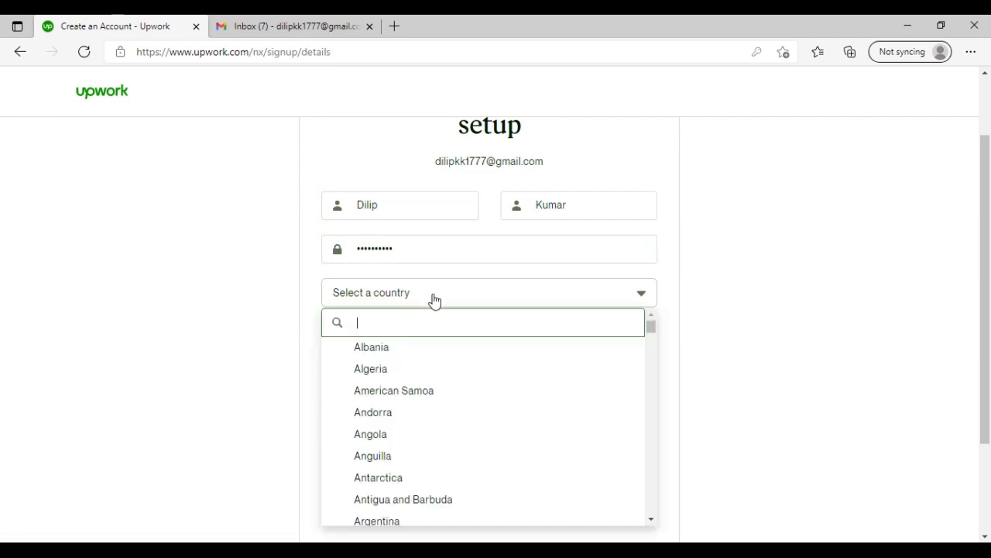
type("ind")
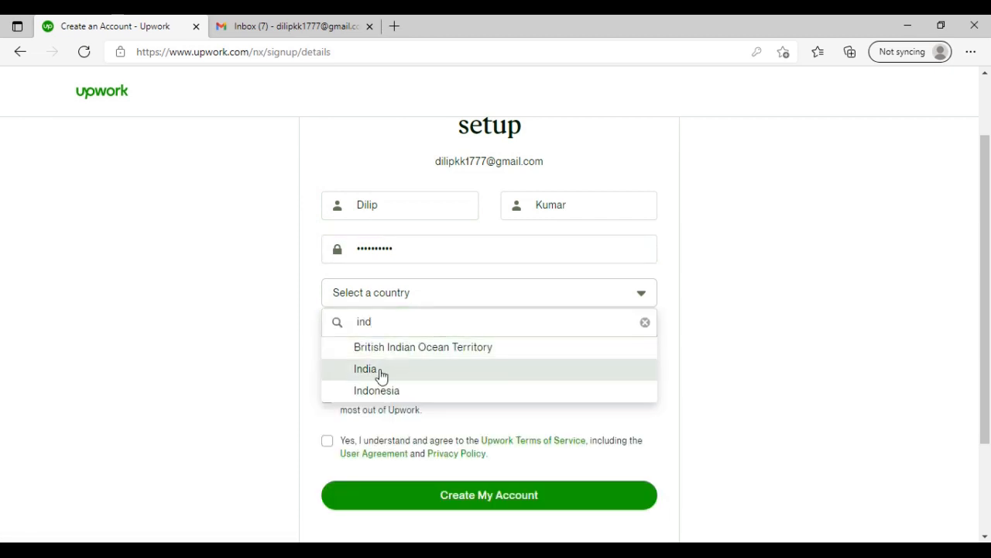
left_click(380, 370)
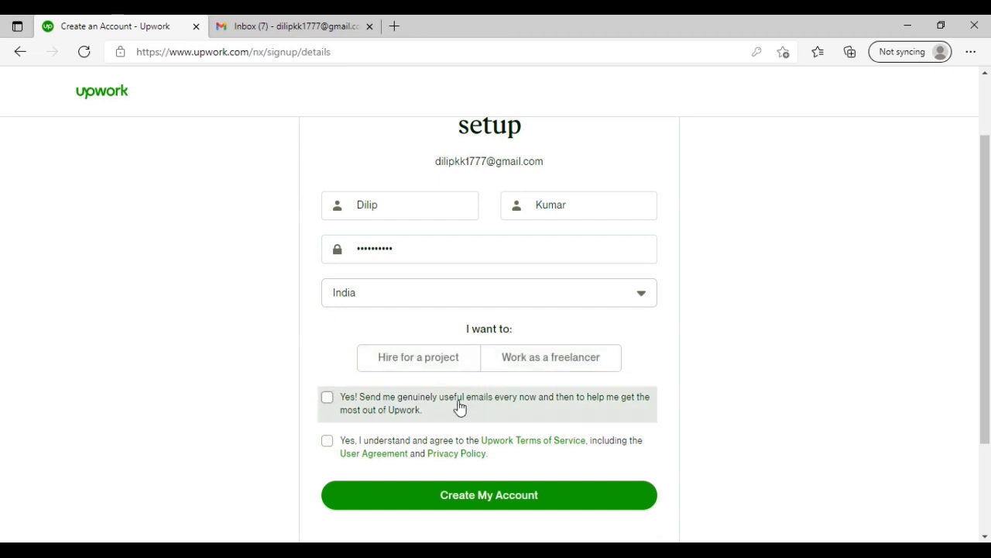
left_click(514, 367)
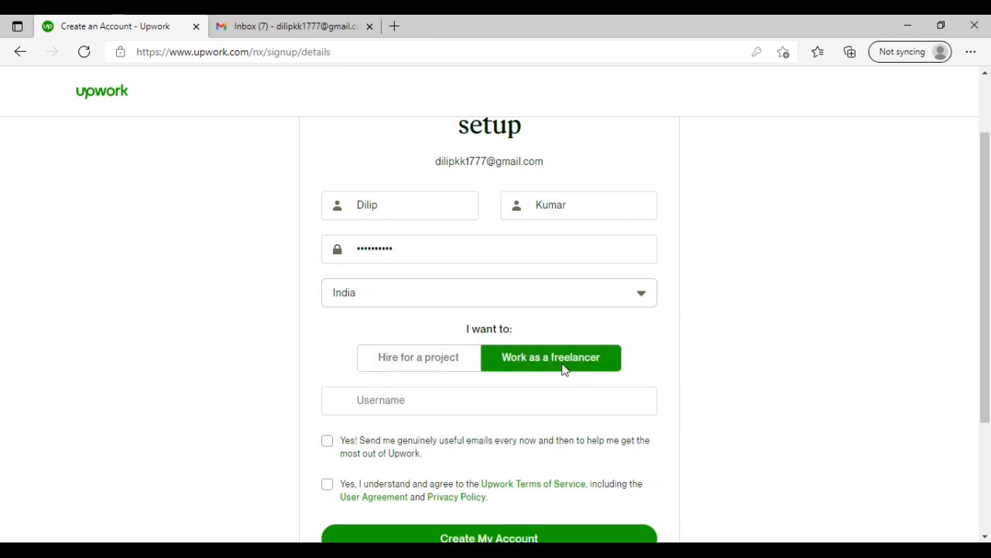
- Enter the account username in the sign-up form
scroll(442, 433, "down", 1)
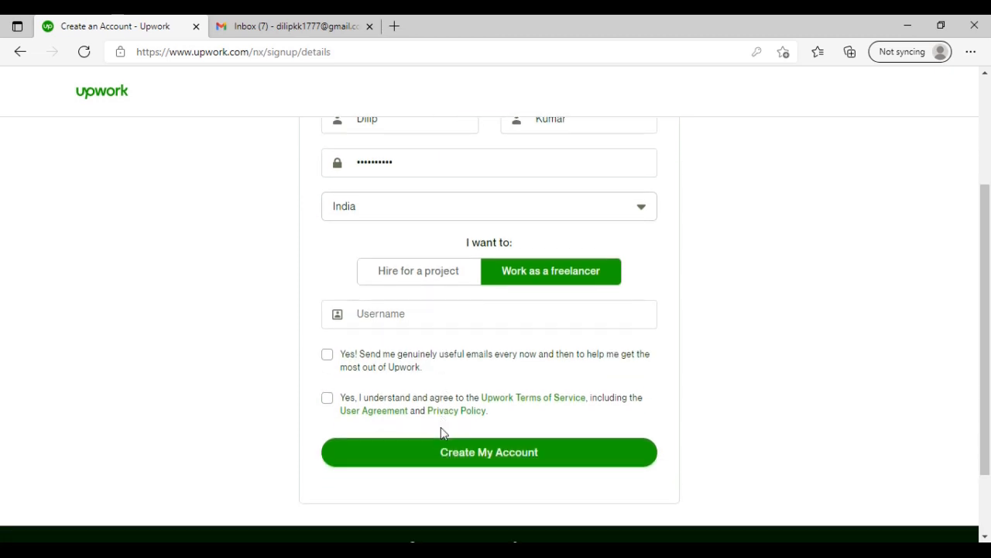
left_click(392, 314)
type("dilipkk")
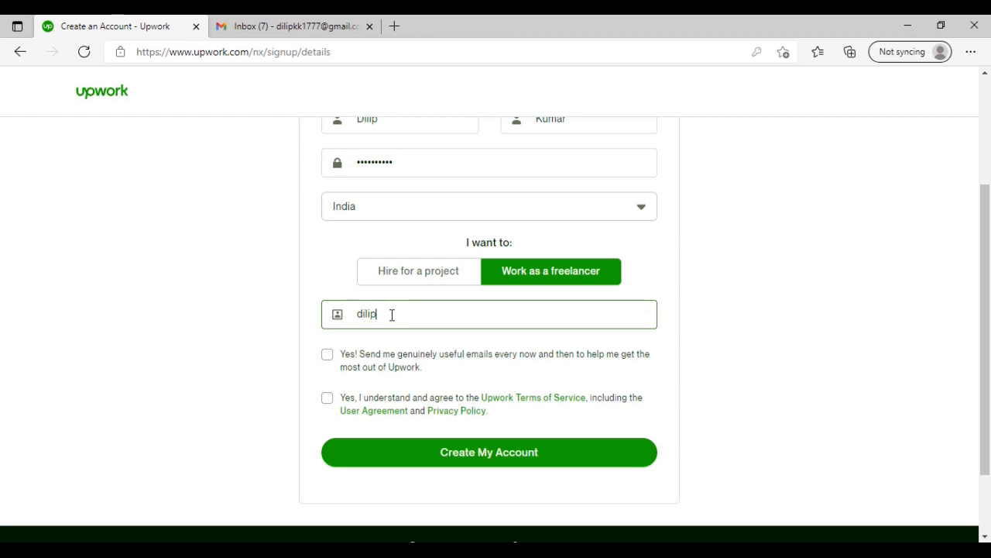
type("1777")
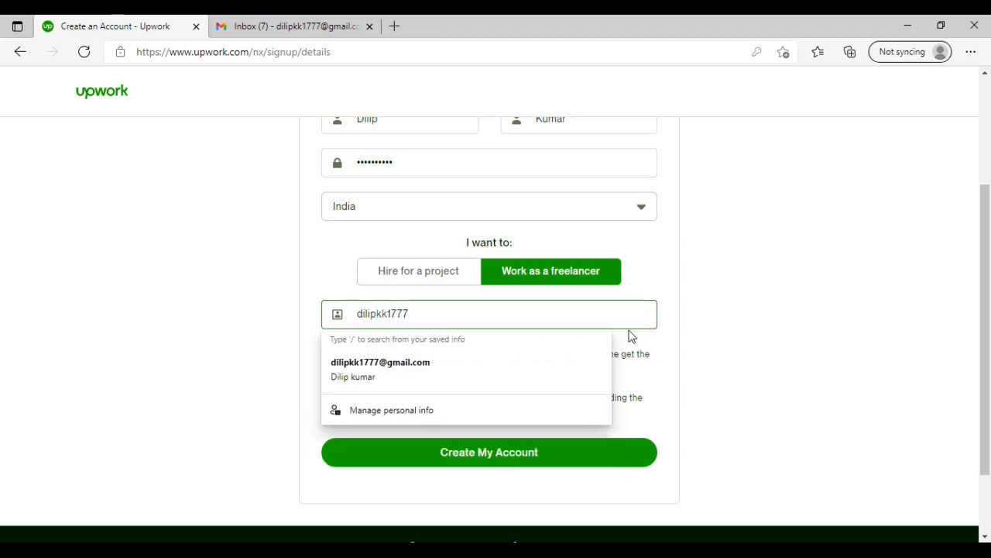
left_click(681, 394)
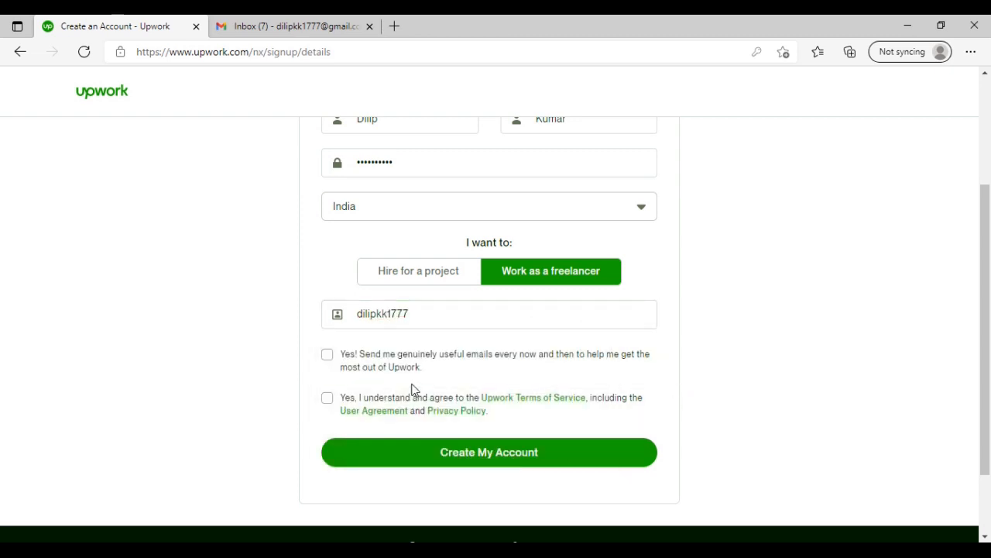
- Opt in to useful emails, agree to the Terms of Service and create the account, declining to save the password in the browser
left_click(334, 360)
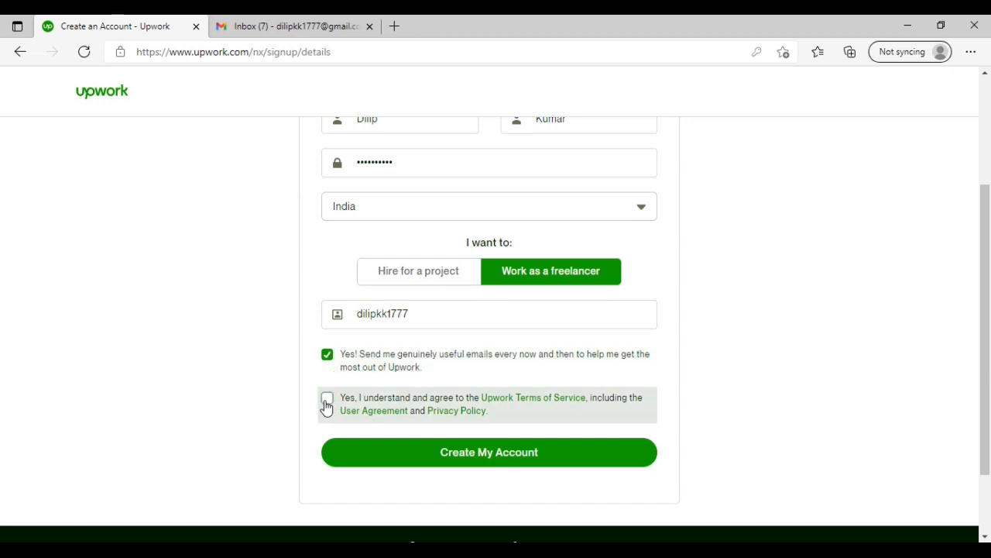
left_click(327, 402)
left_click(516, 467)
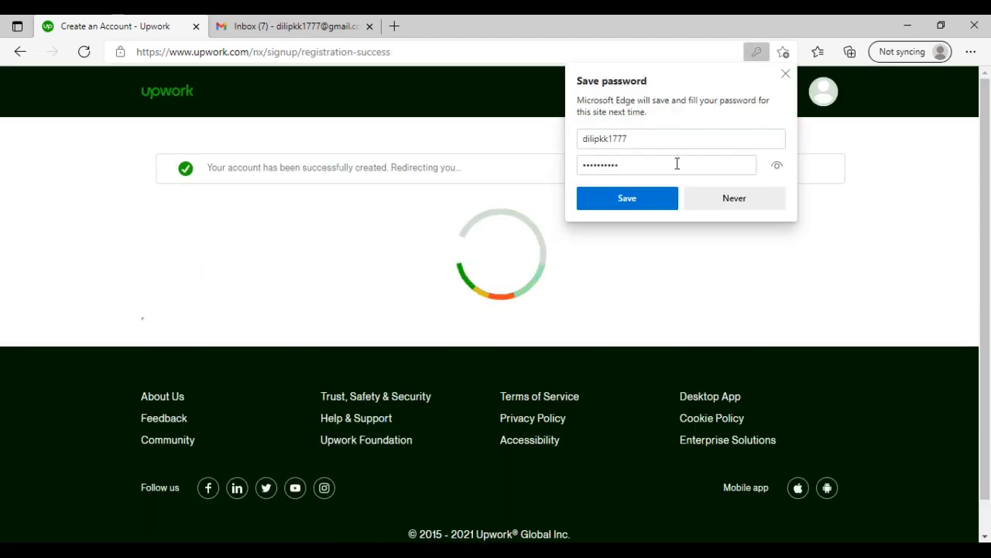
left_click(729, 203)
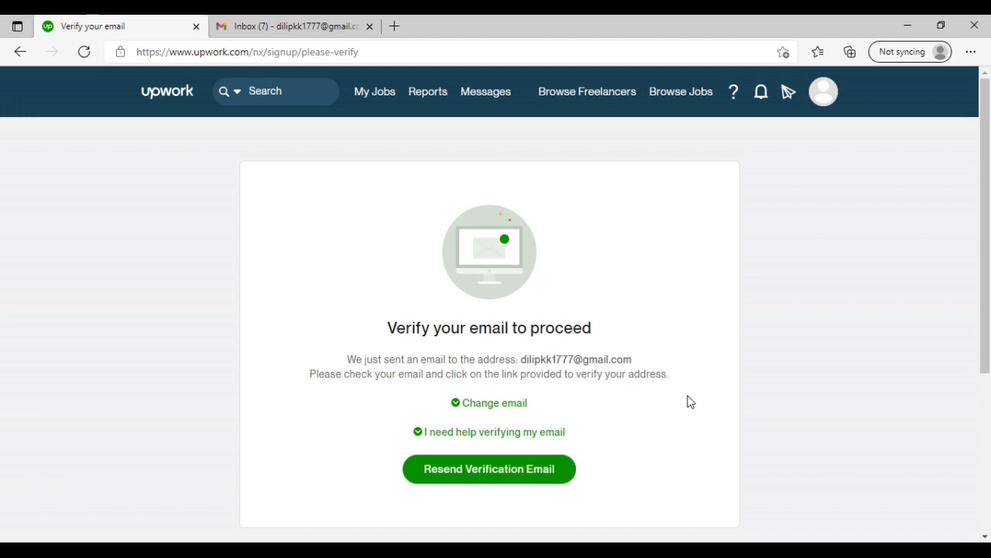
- Switch to the Upwork verification message in Gmail and verify the email address from it
scroll(690, 401, "down", 1)
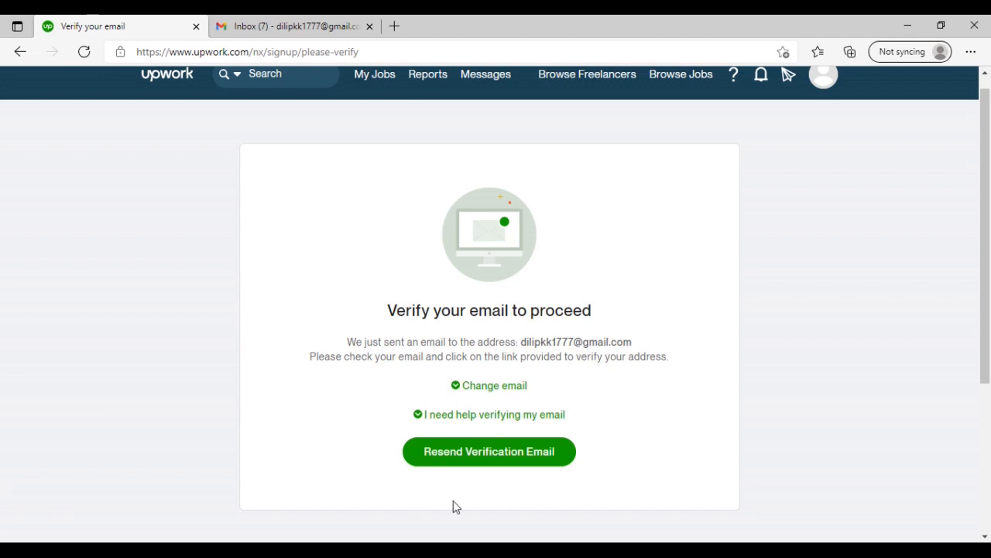
left_click(344, 26)
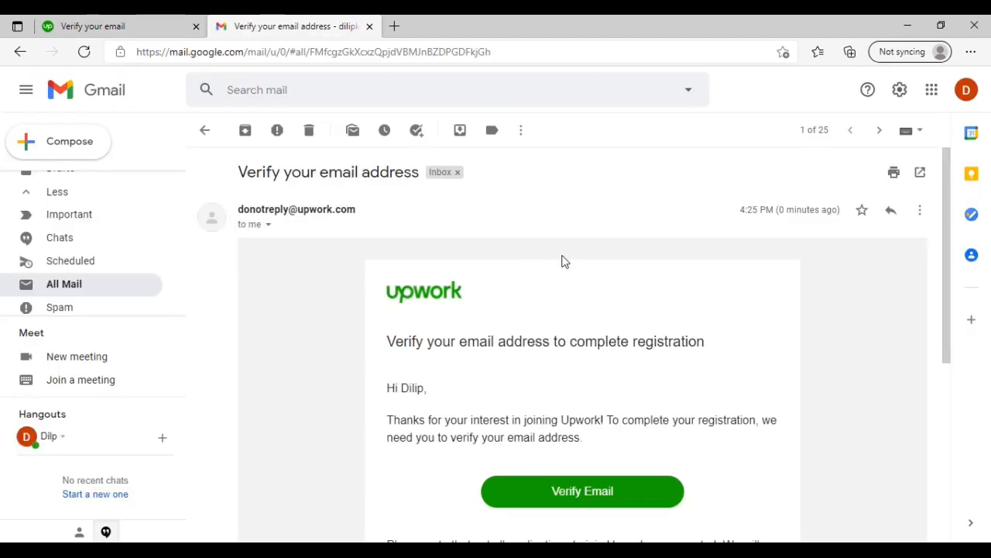
scroll(718, 355, "down", 2)
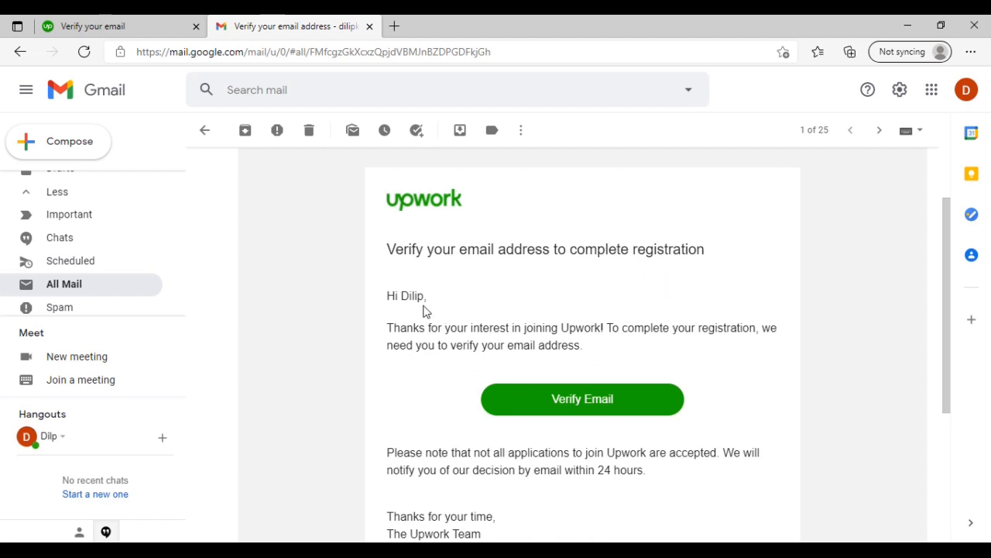
left_click(596, 401)
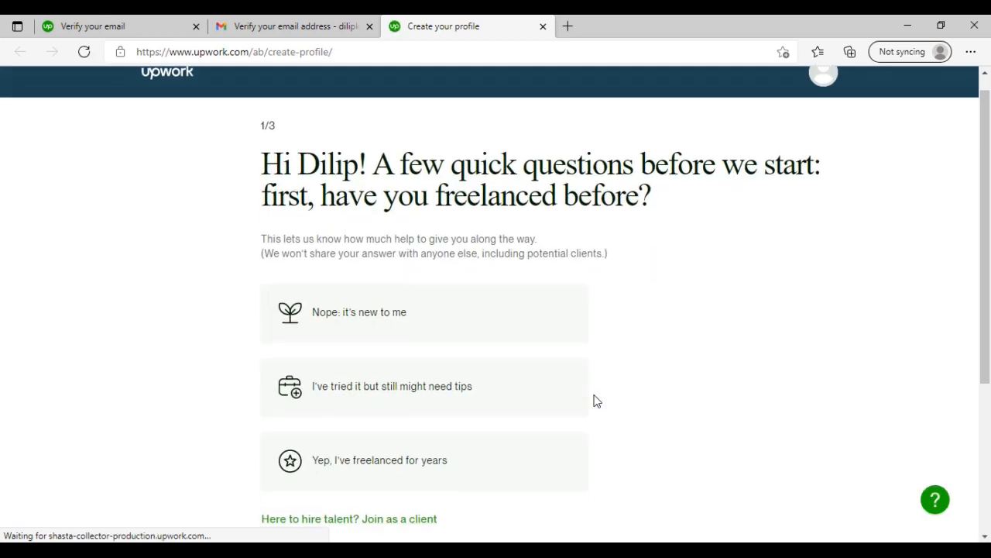
- Answer the quick introductory questions about freelancing experience to reach the suggested ways of working
scroll(597, 401, "down", 1)
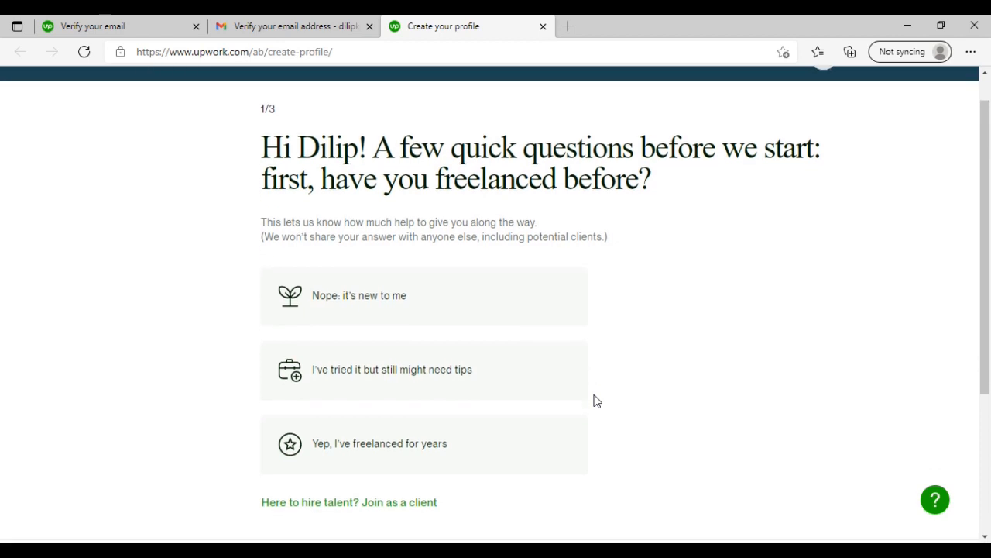
scroll(596, 401, "down", 1)
scroll(597, 401, "up", 1)
scroll(597, 402, "down", 1)
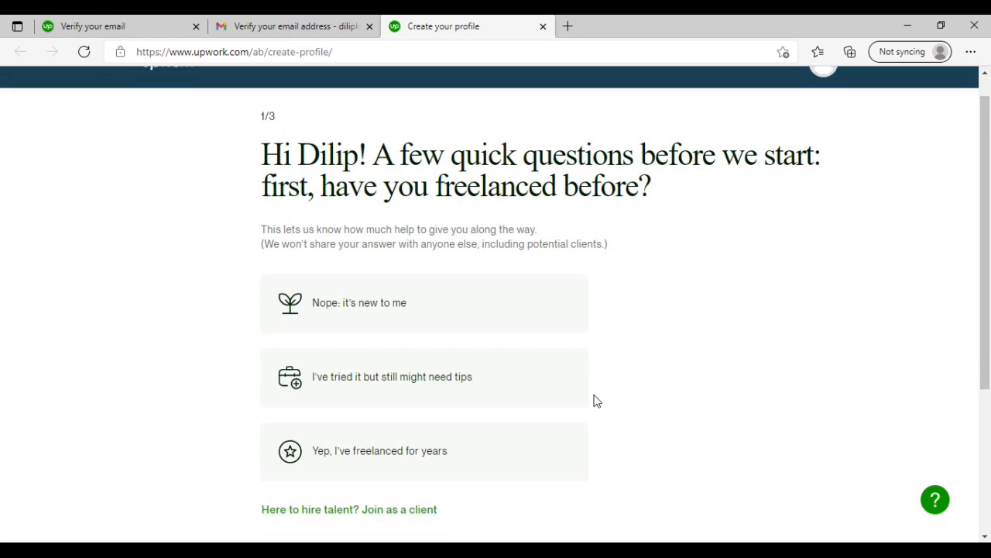
scroll(597, 401, "down", 1)
left_click(465, 380)
left_click(254, 478)
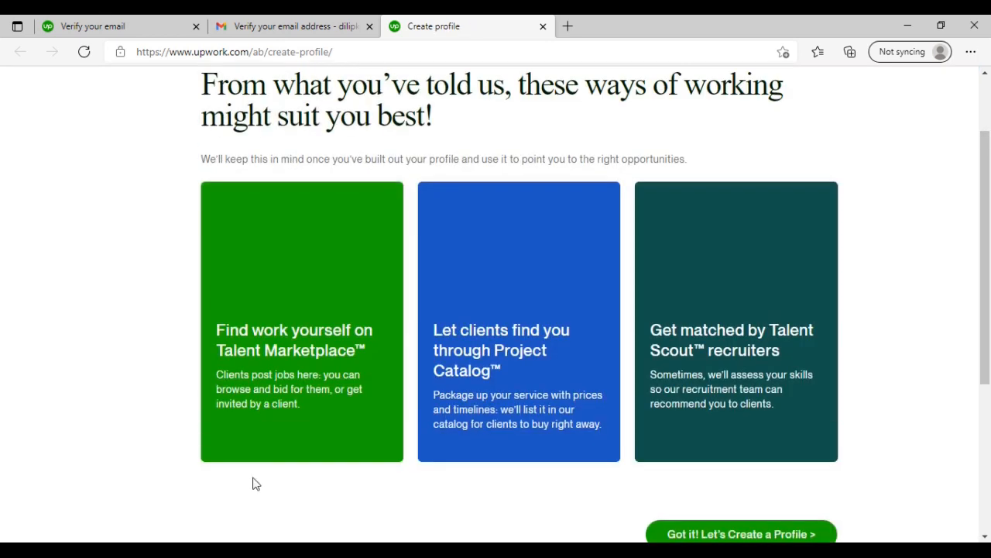
- Start creating the freelancer profile and choose to fill it out manually
scroll(441, 371, "down", 3)
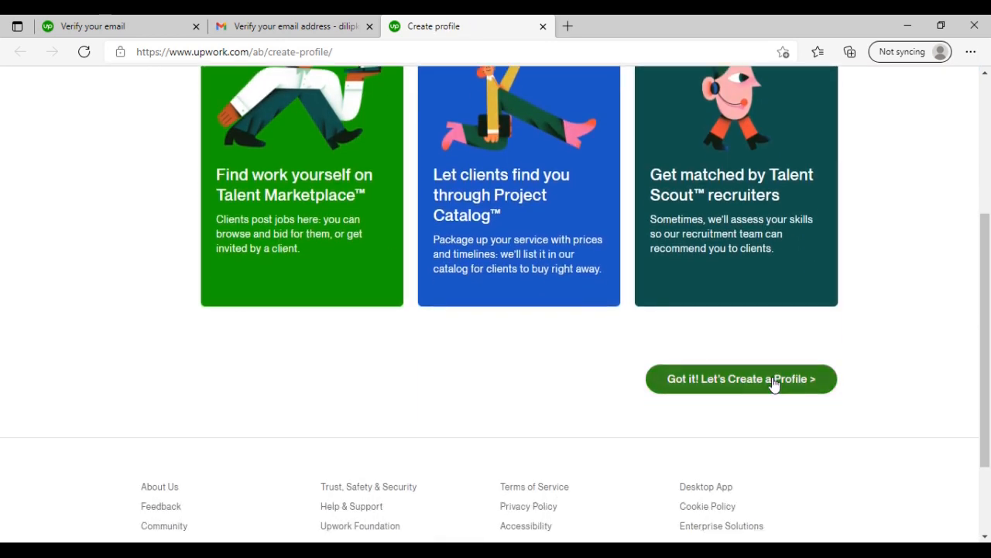
left_click(773, 383)
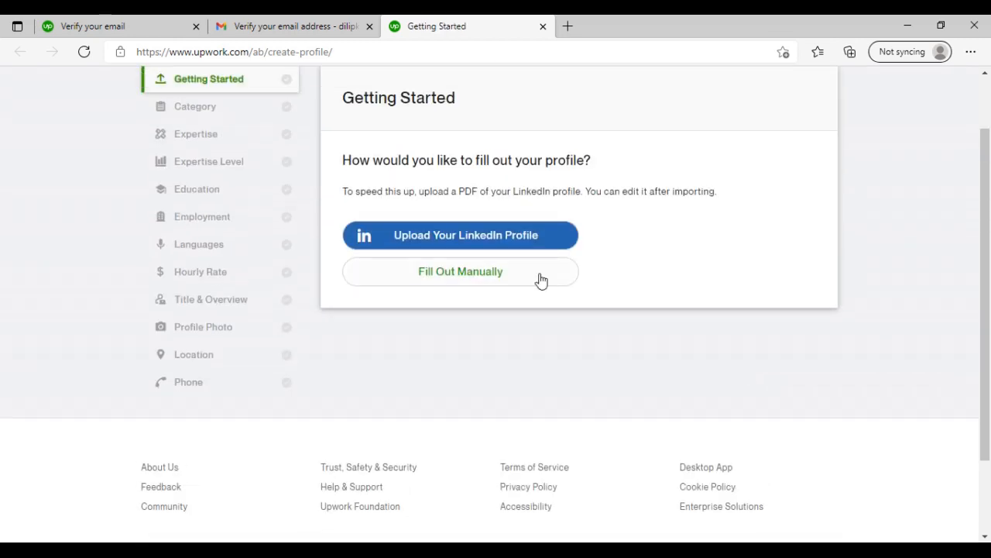
left_click(538, 279)
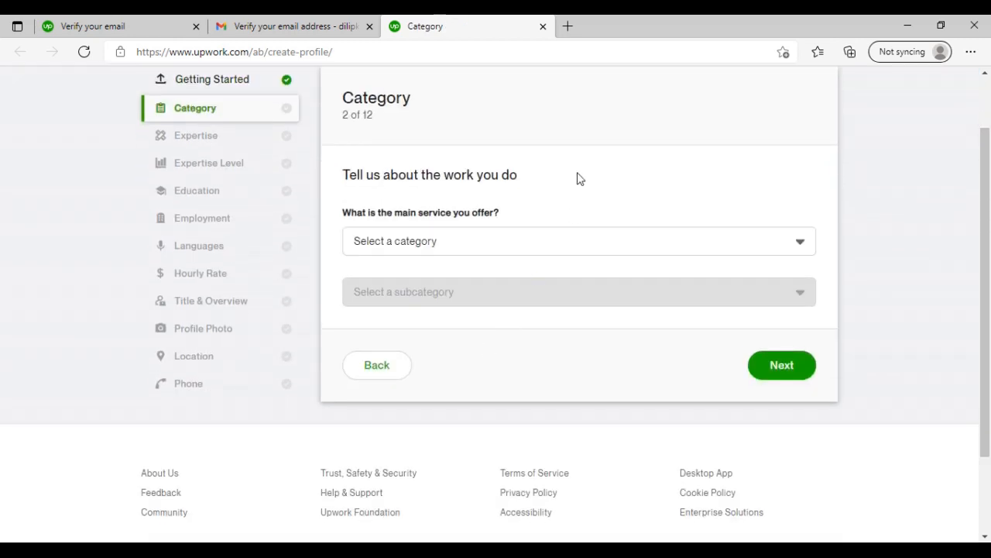
- Set the main service to Data Science & Analytics with the Data Mining & Management subcategory and continue to the Expertise page
left_click(757, 257)
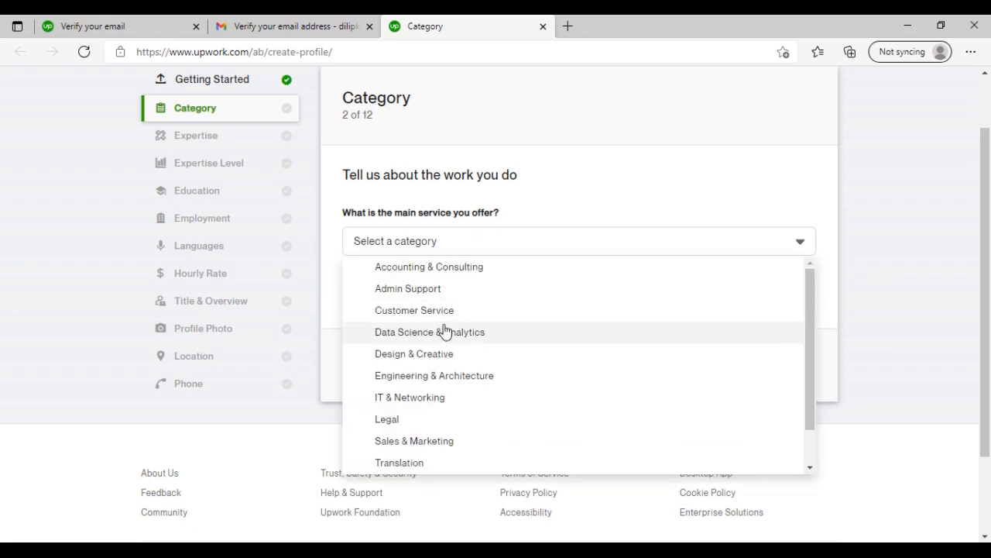
scroll(443, 330, "down", 1)
scroll(442, 330, "up", 1)
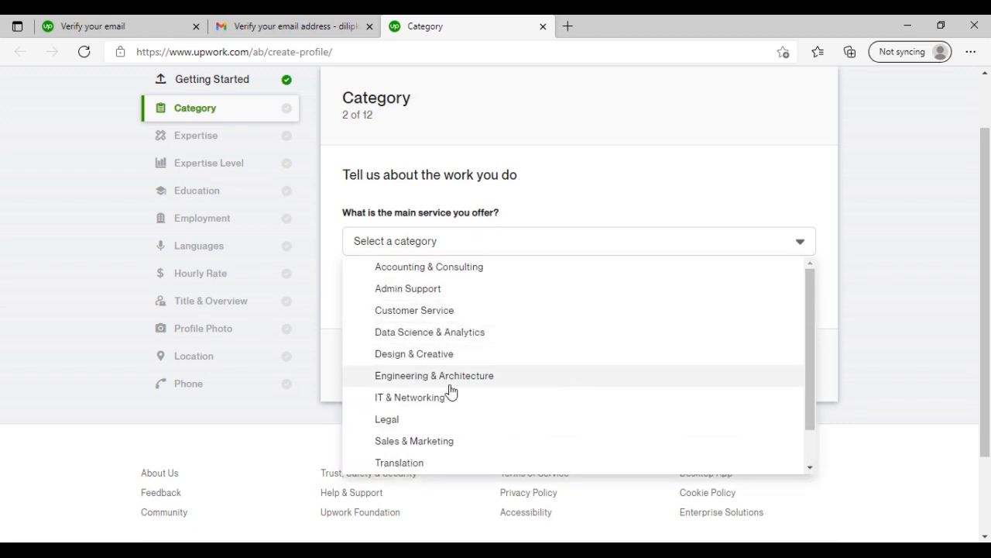
left_click(461, 333)
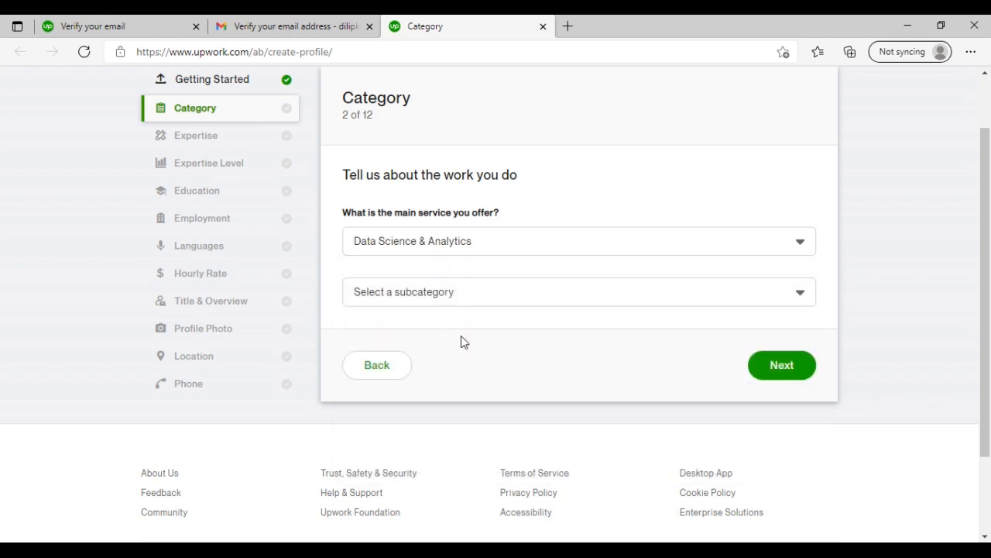
left_click(445, 299)
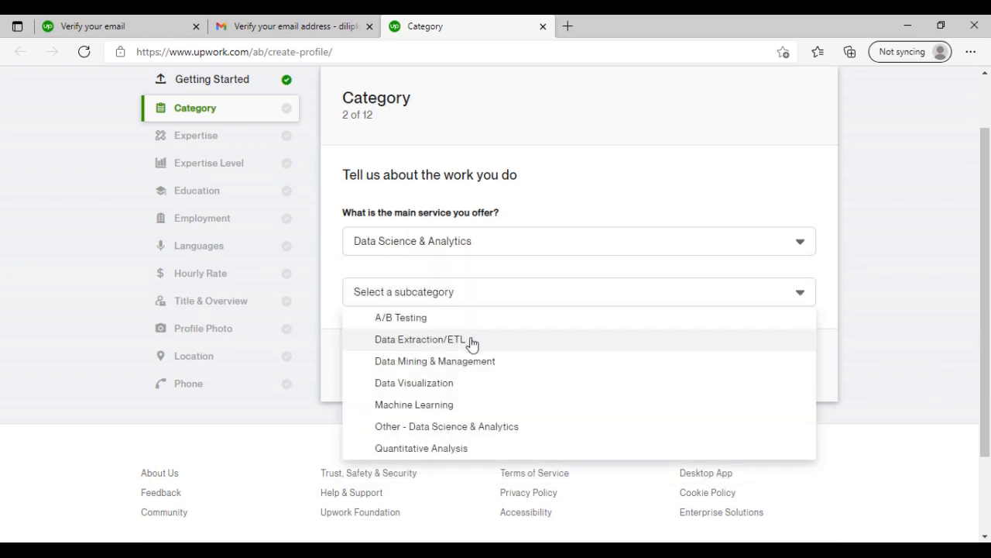
scroll(469, 420, "down", 1)
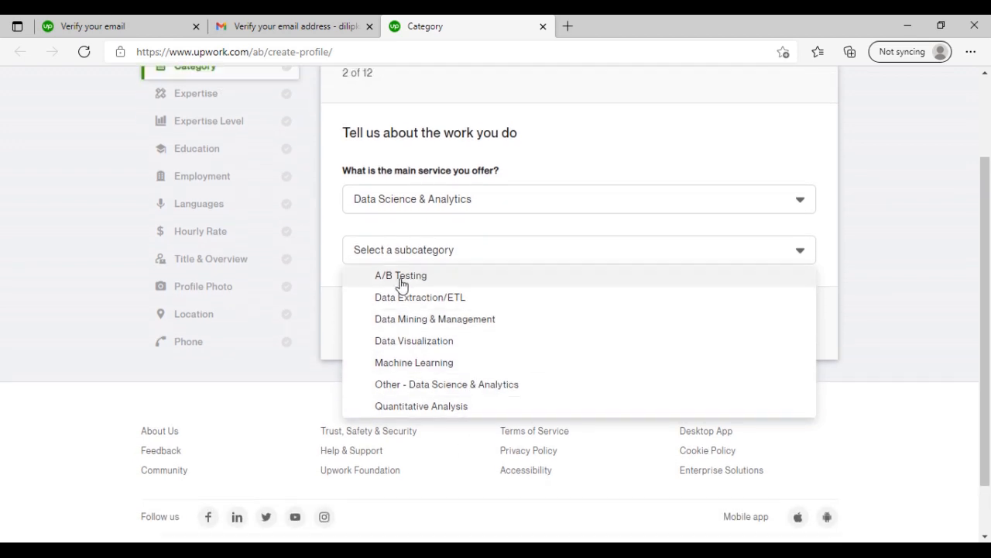
left_click(460, 307)
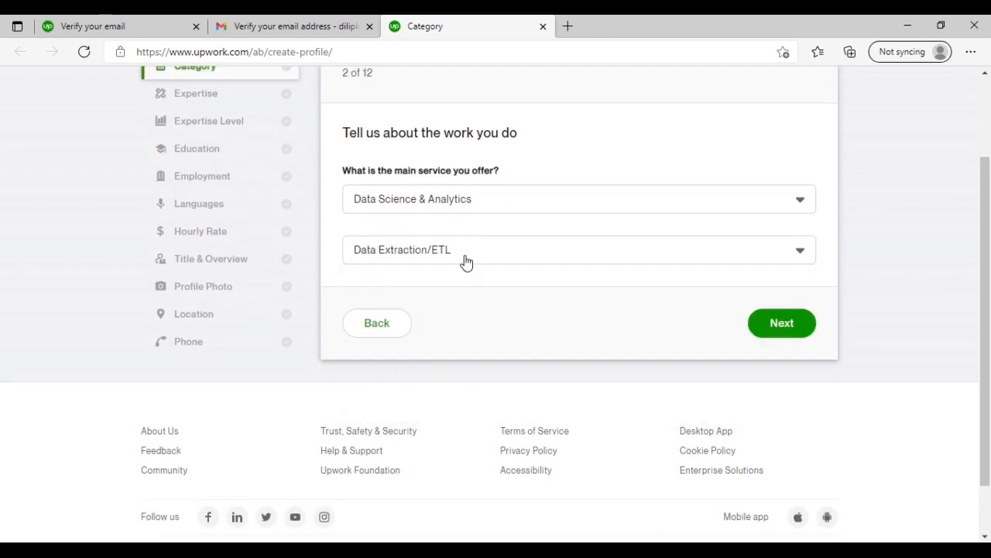
left_click(478, 253)
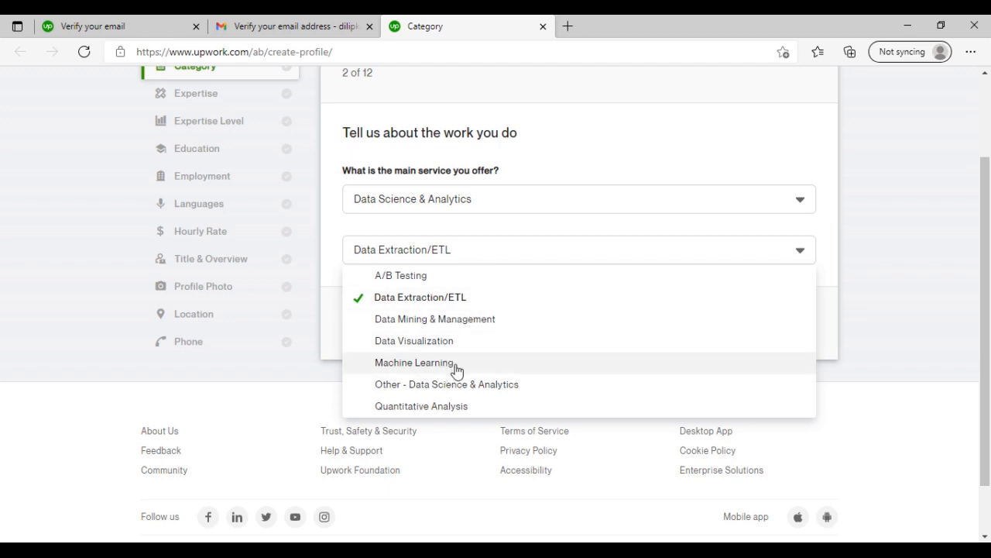
left_click(465, 326)
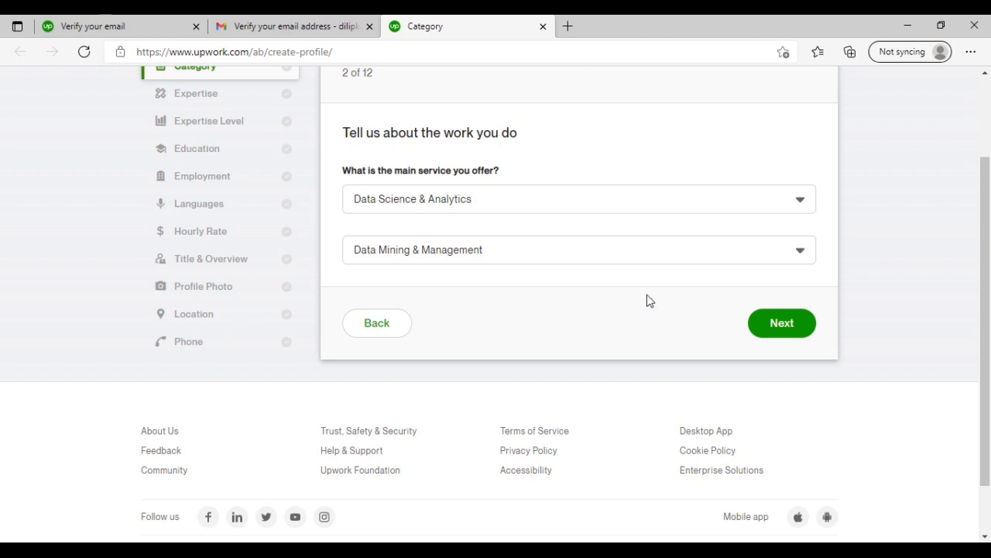
left_click(781, 326)
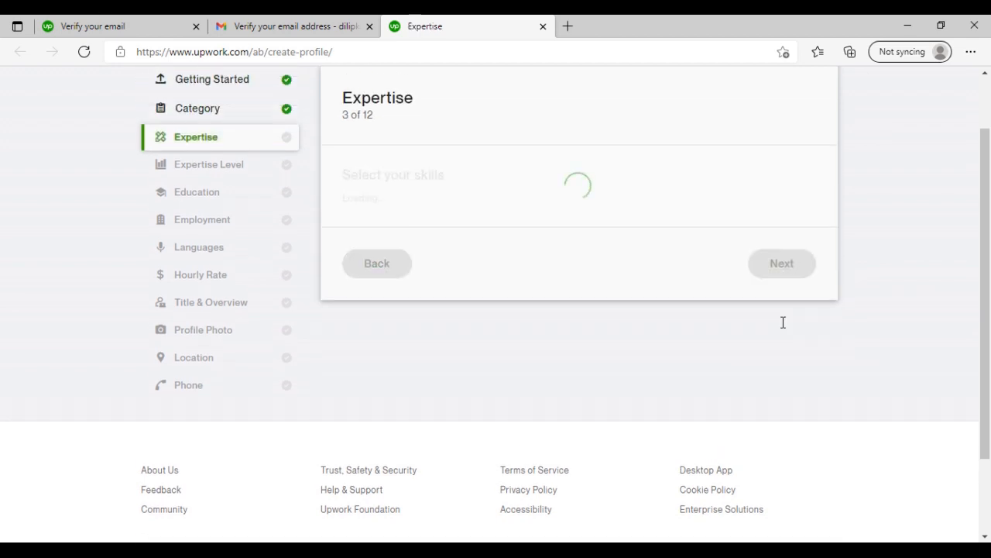
- Select the skills Web Research, Data Entry, PDF Conversion, Data Mining, Research, Microsoft Word and Internet Research, and continue to the expertise level
left_click(388, 209)
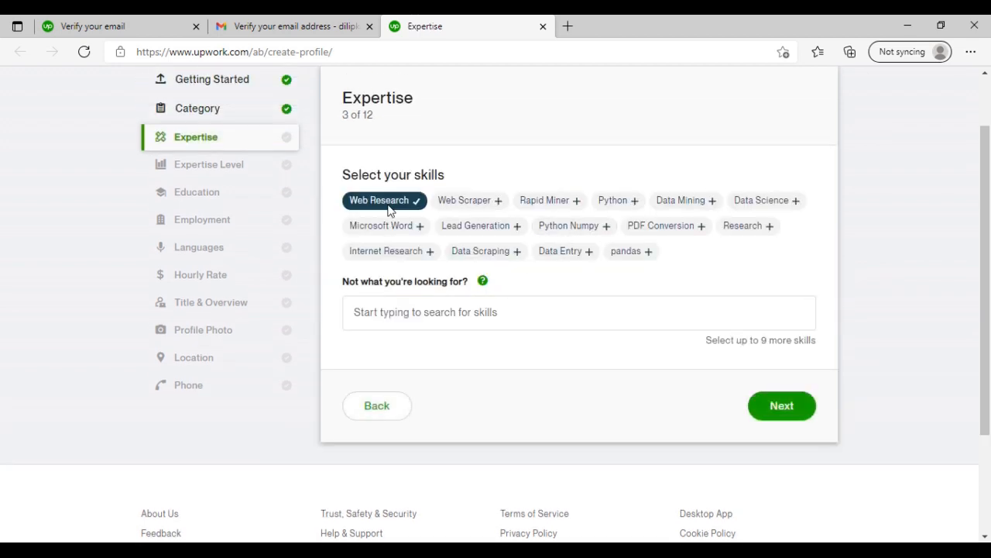
left_click(577, 256)
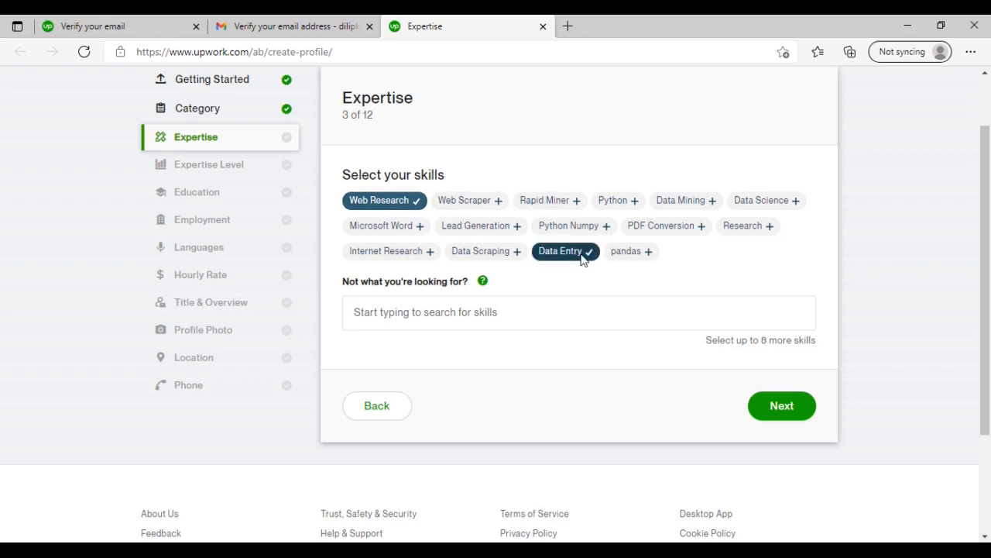
left_click(667, 233)
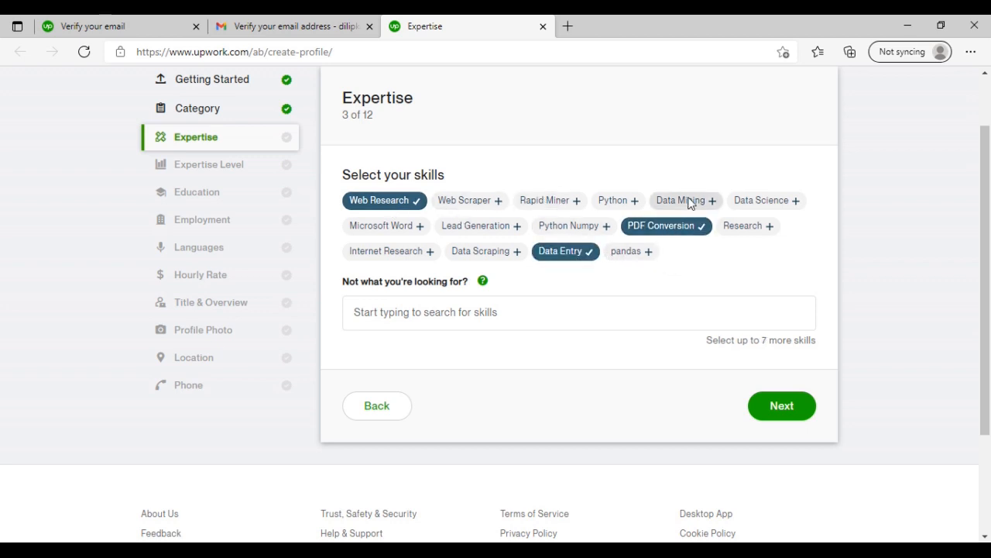
left_click(691, 203)
left_click(748, 226)
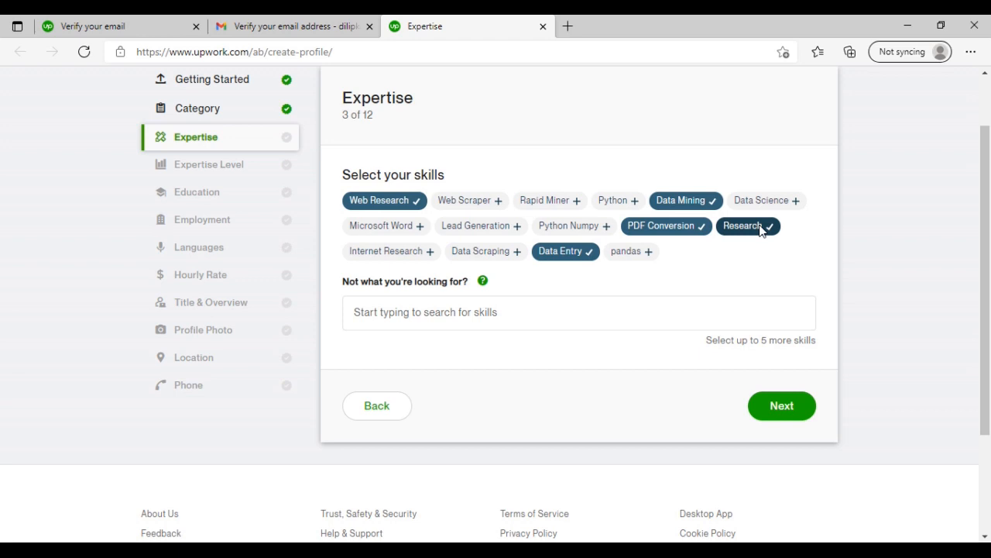
left_click(383, 225)
left_click(410, 256)
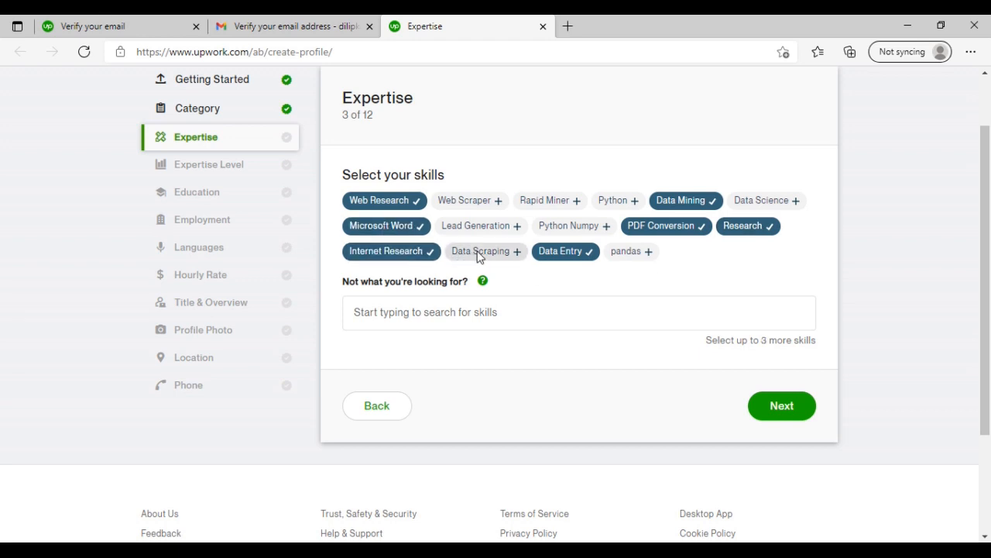
left_click(480, 255)
left_click(481, 256)
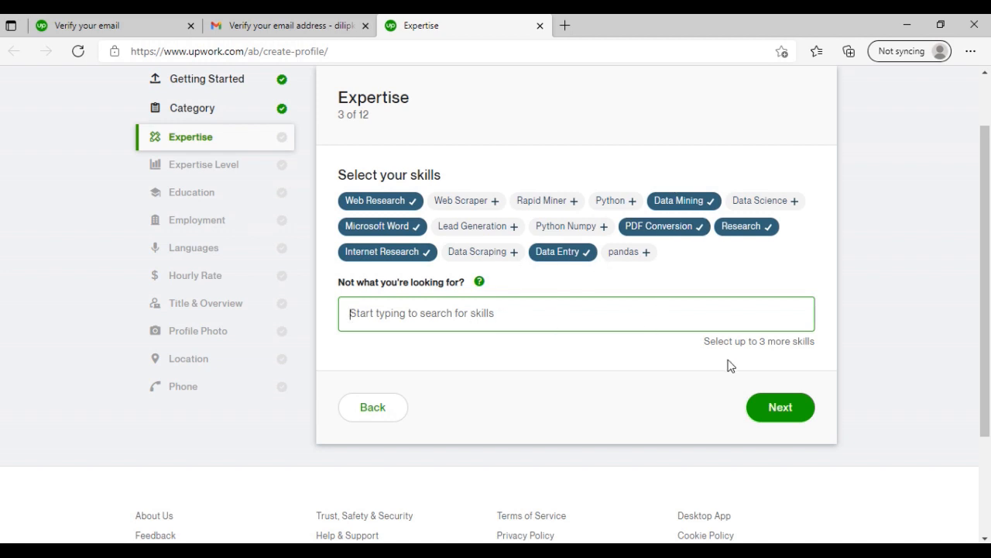
left_click(780, 411)
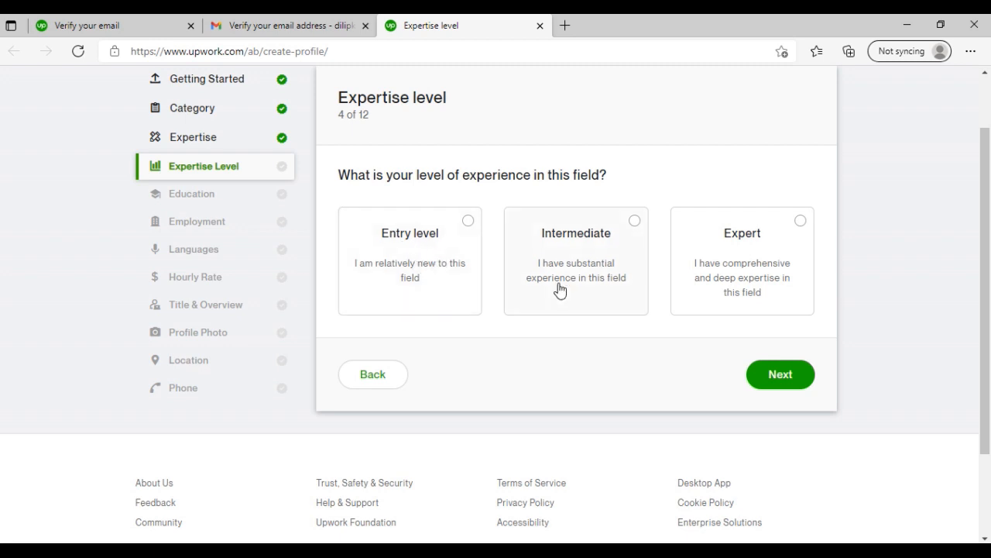
- Choose Expert as the level of experience in the field and continue to the Education page
left_click(716, 231)
left_click(782, 387)
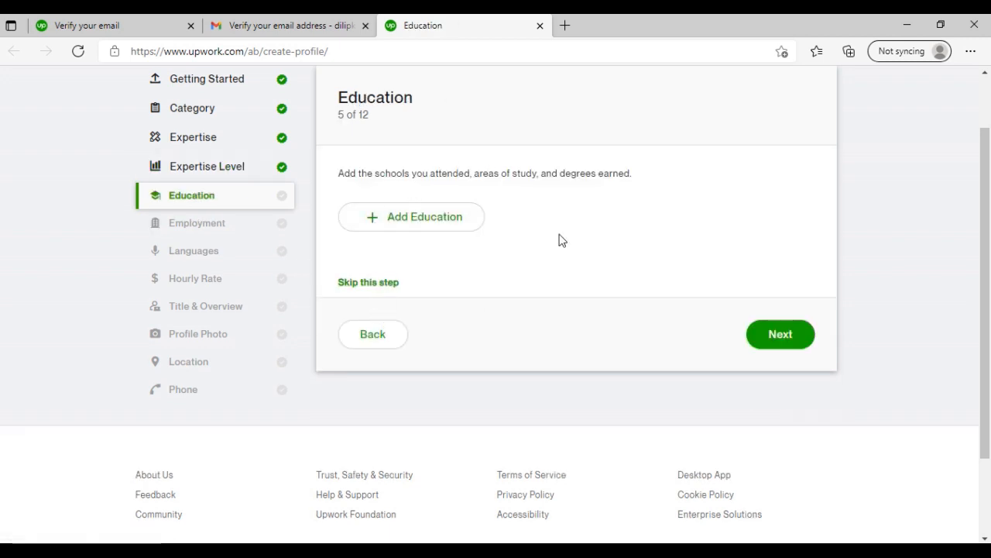
- Start a new education entry and enter GBBS as the school without picking a suggested school
left_click(427, 220)
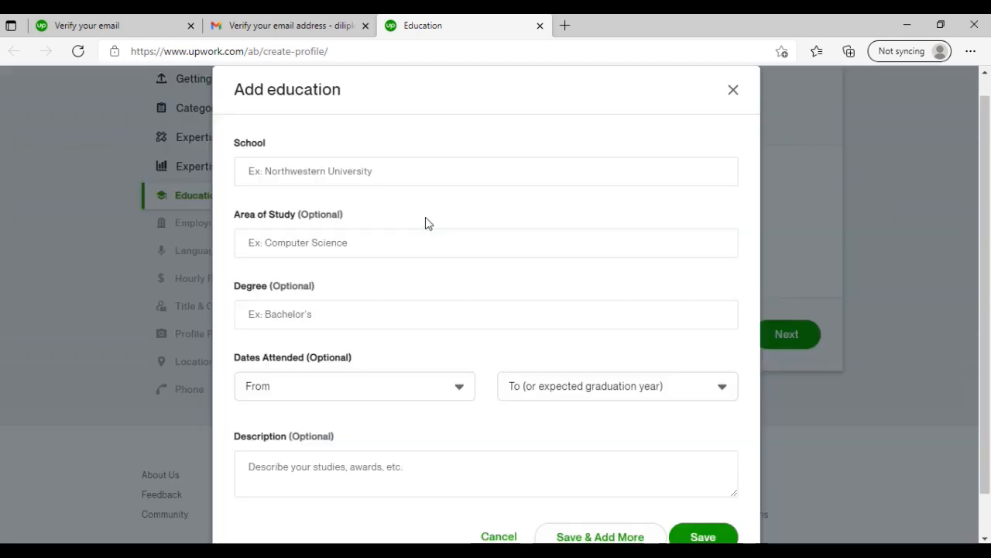
left_click(329, 171)
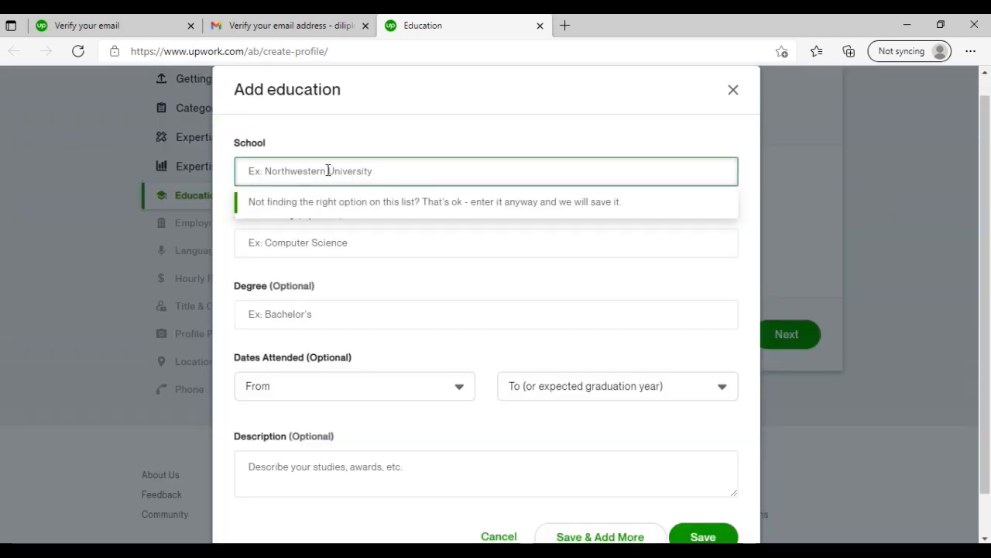
type("G")
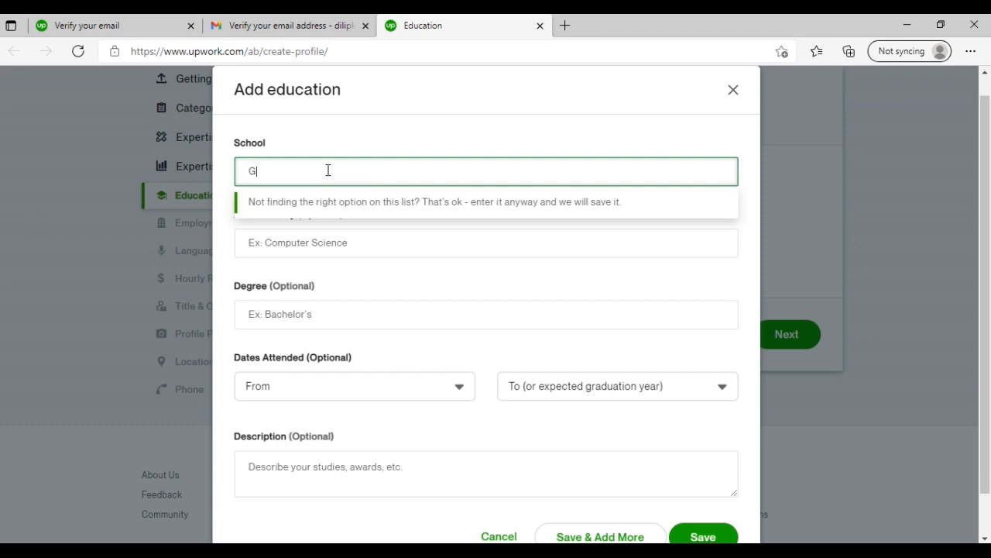
type("B")
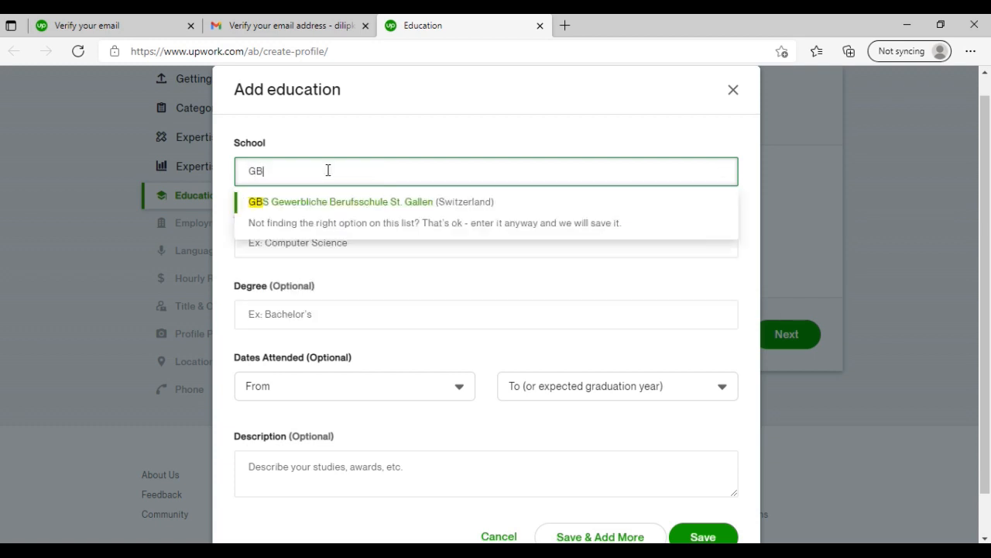
type("B")
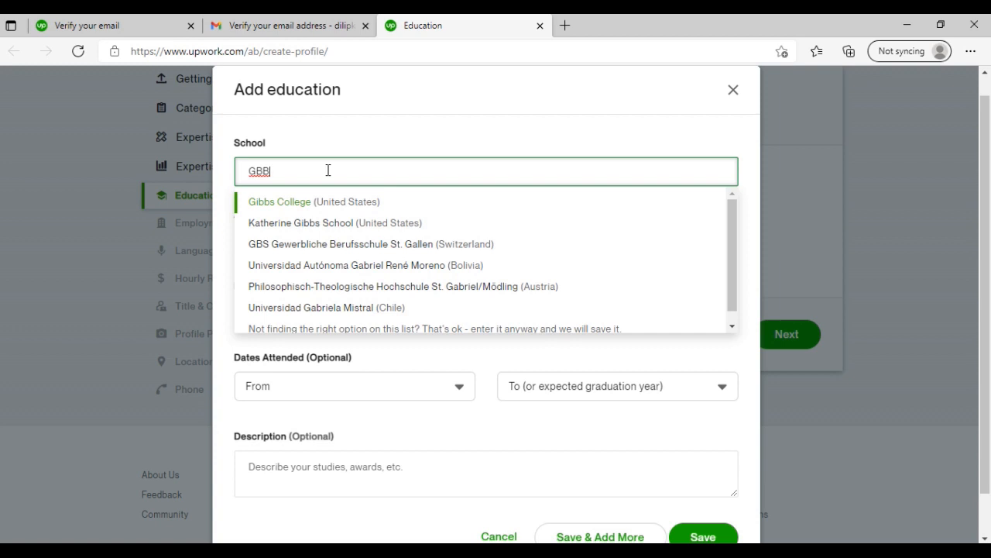
type("BS")
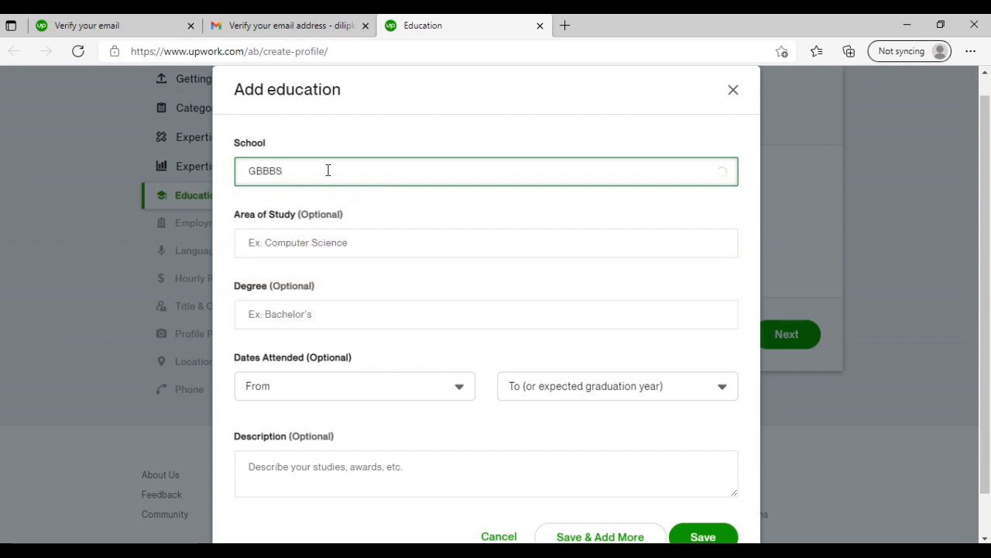
key("BackSpace")
key("BackSpace")
type("S")
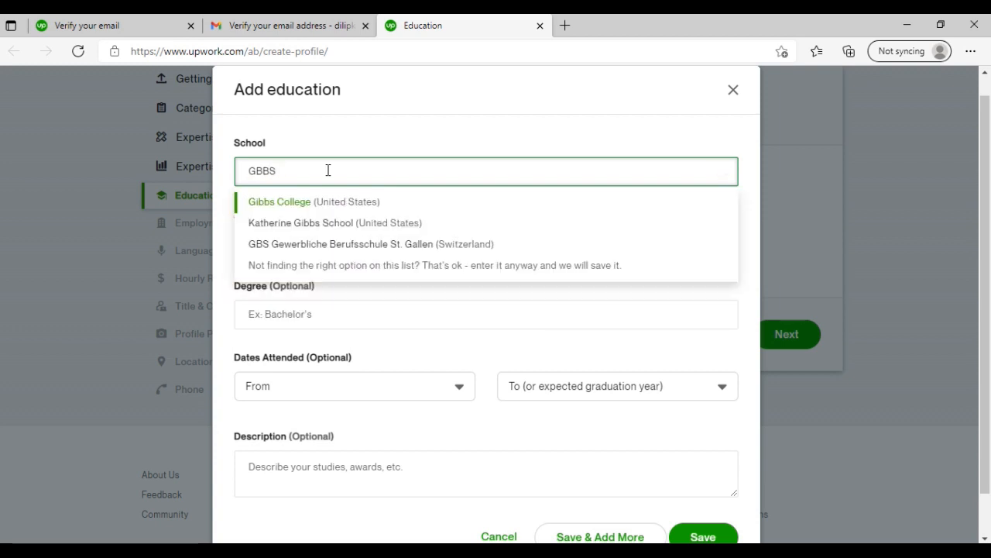
left_click(232, 300)
- Enter DELHI as the area of study in the education entry
left_click(335, 241)
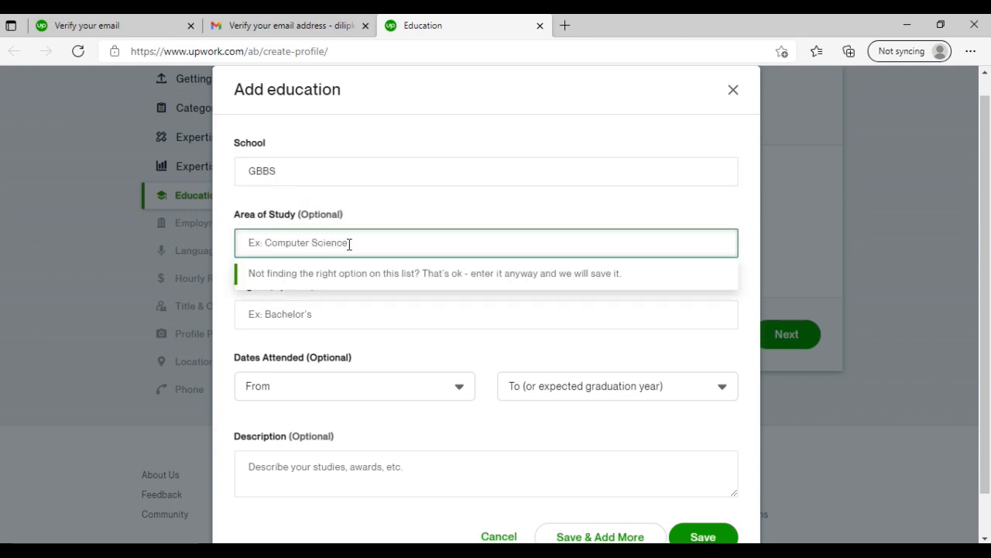
type("DELJHI")
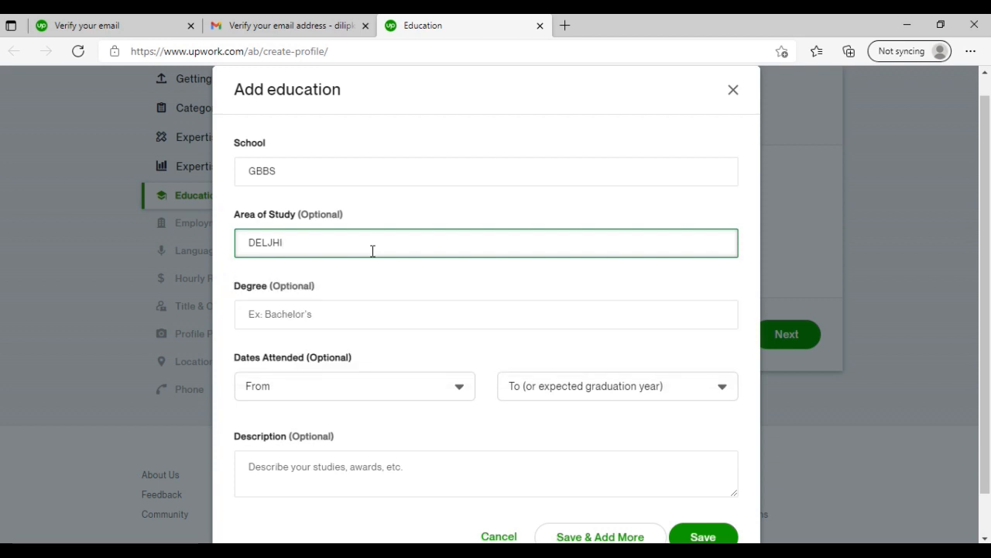
key("BackSpace")
key("BackSpace")
key("BackSpace")
type("HI")
left_click(356, 354)
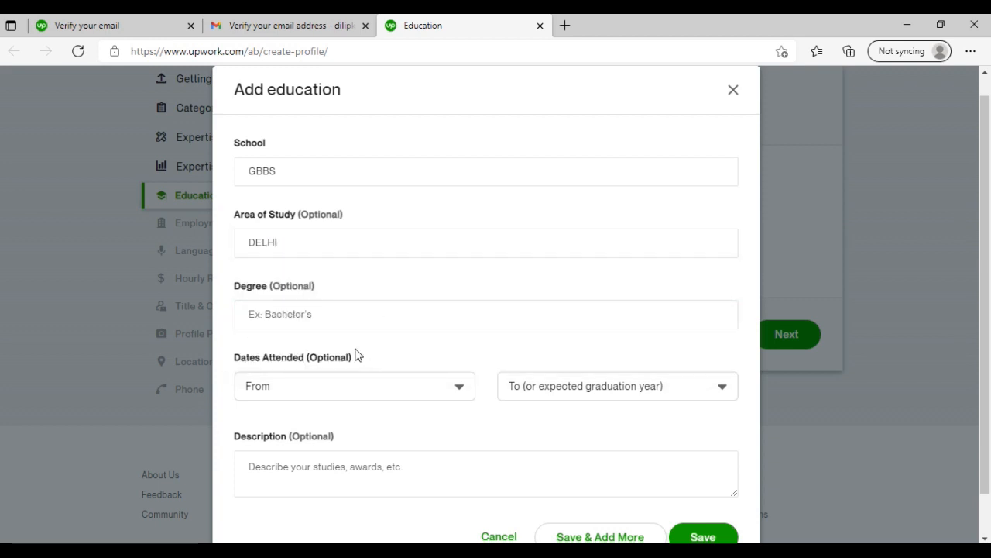
- Set the degree to Bachelor of Commerce (BCom), save the education entry and continue to the Employment page
scroll(356, 354, "down", 1)
left_click(328, 272)
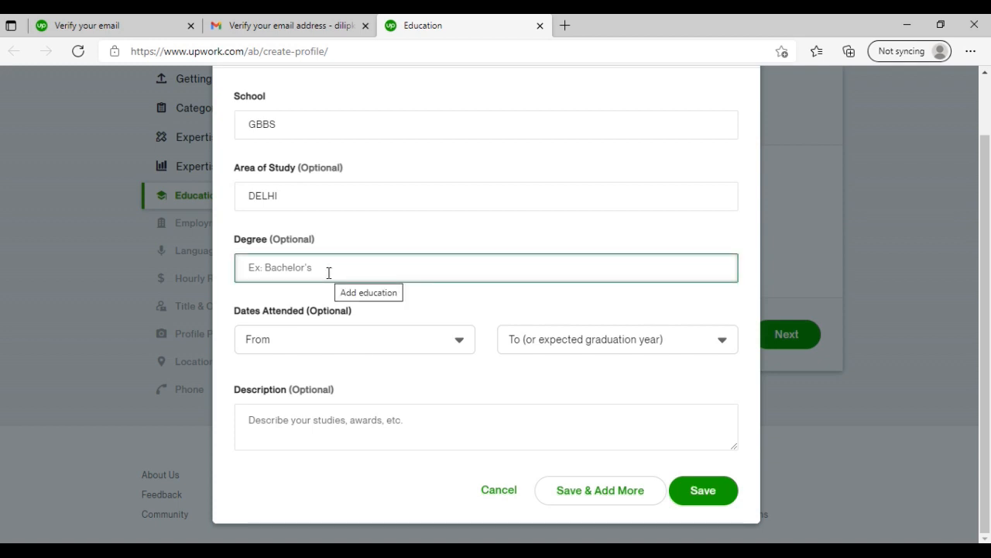
type("B.COM")
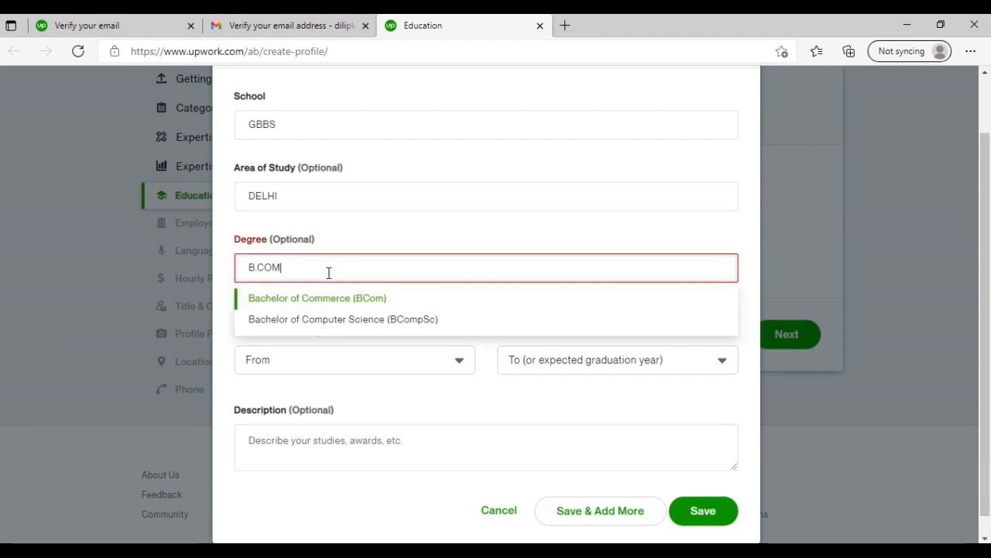
left_click(333, 306)
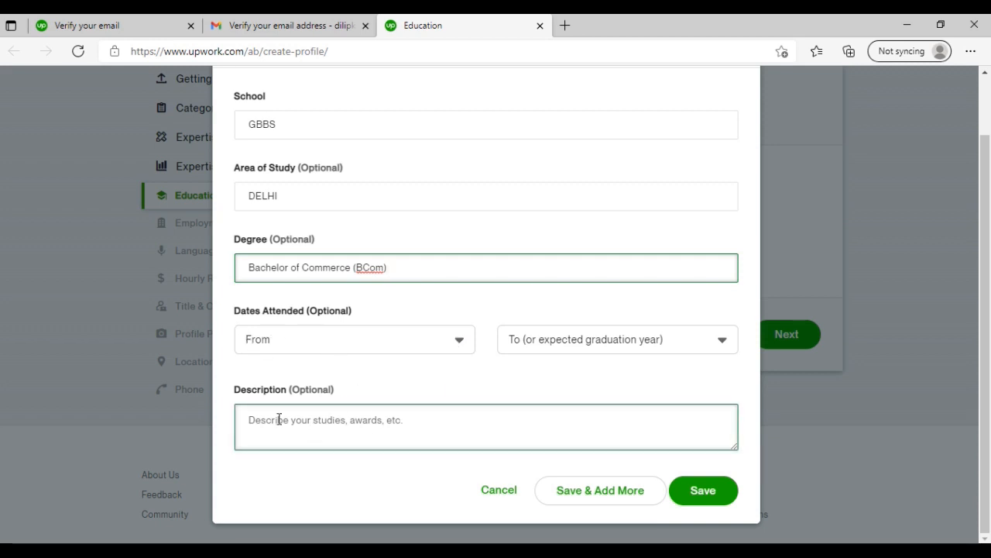
left_click(702, 492)
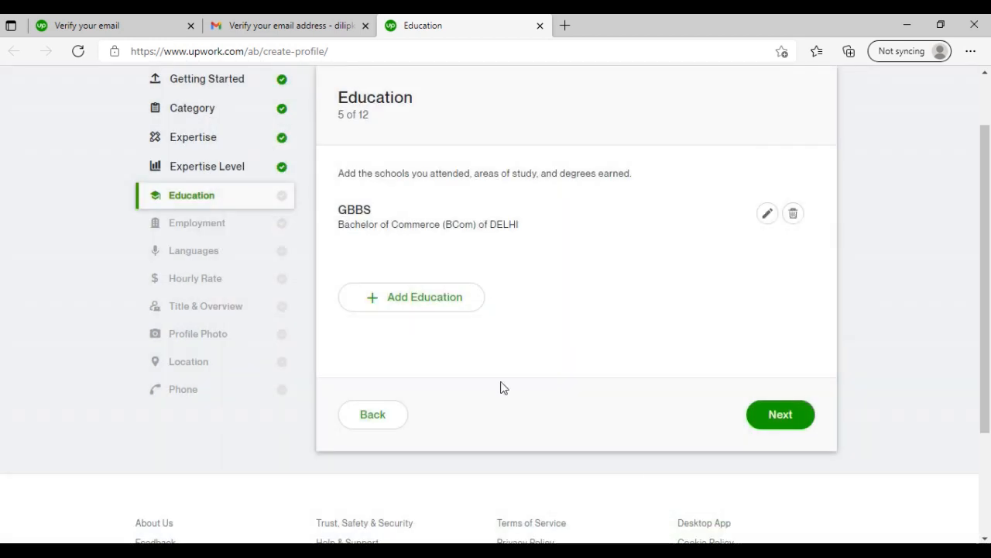
left_click(788, 413)
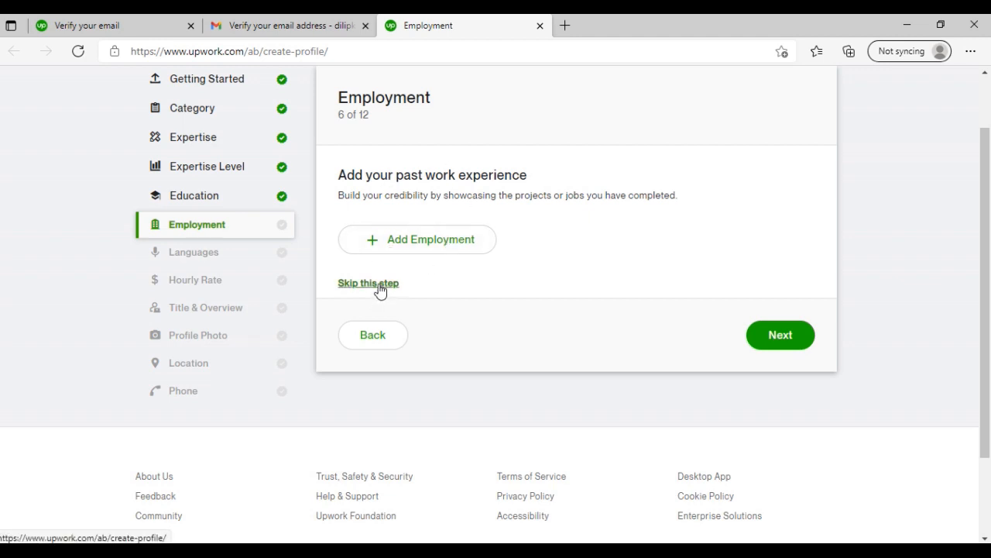
- Skip the employment section and set the English proficiency to Conversational
left_click(379, 287)
left_click(369, 199)
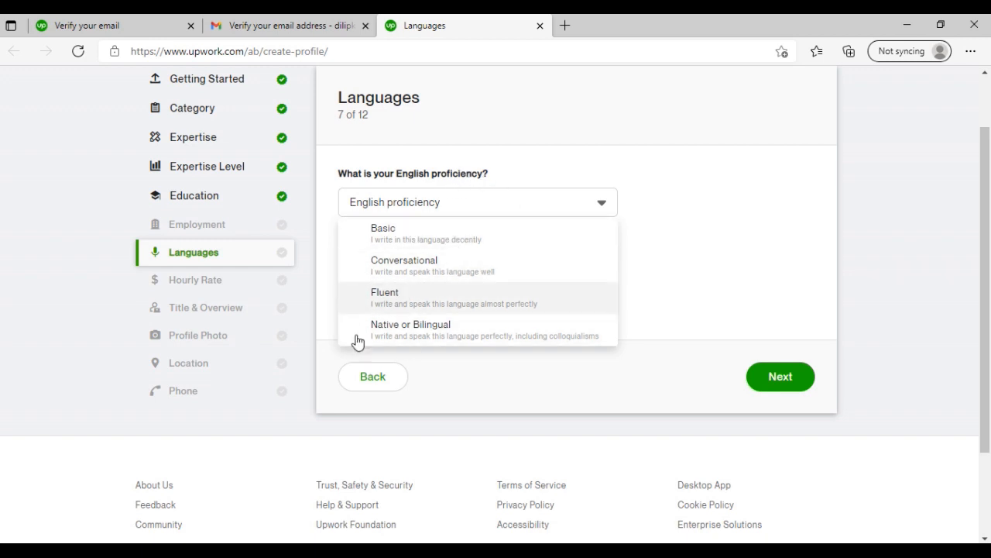
left_click(434, 311)
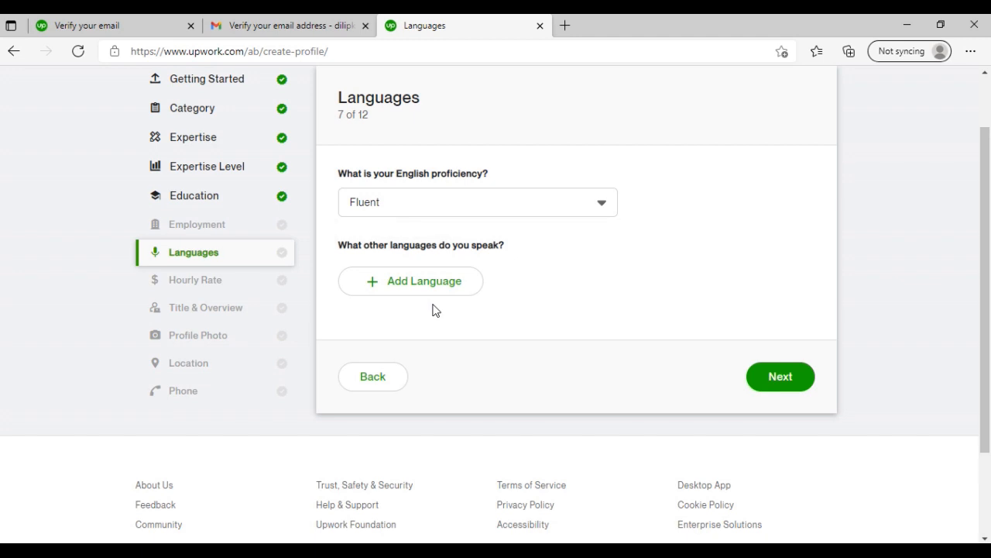
left_click(605, 205)
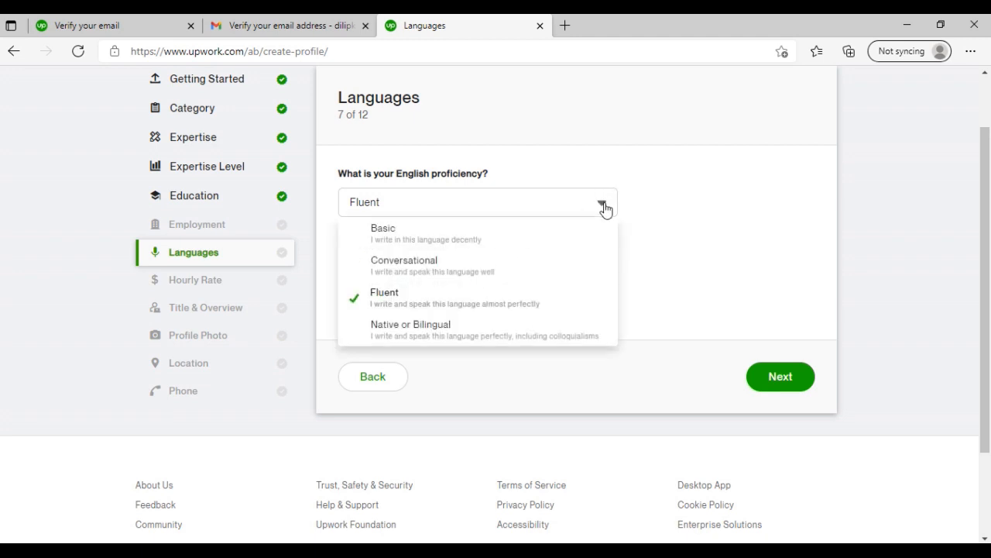
left_click(470, 283)
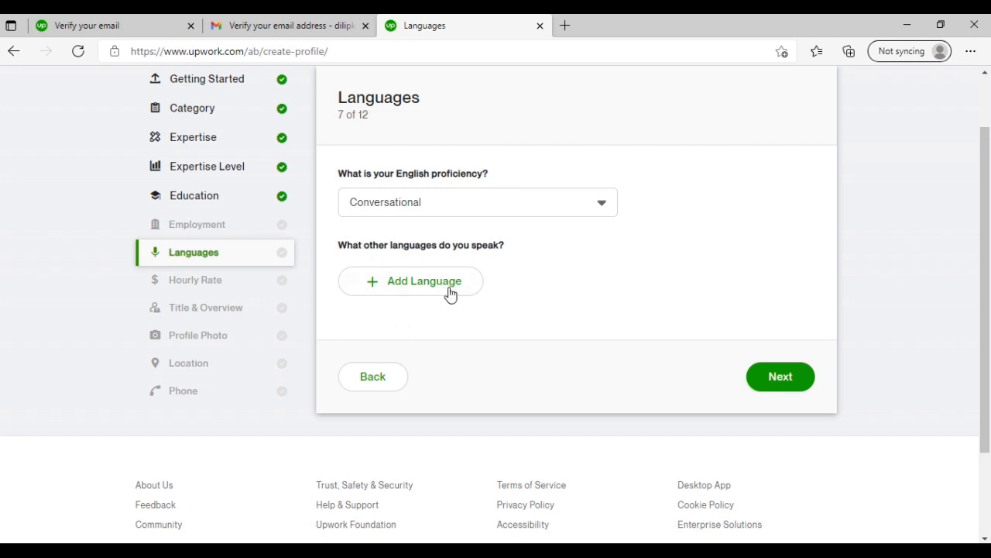
- Add Hindi as another spoken language with Fluent proficiency and continue to the Hourly Rate page
left_click(384, 288)
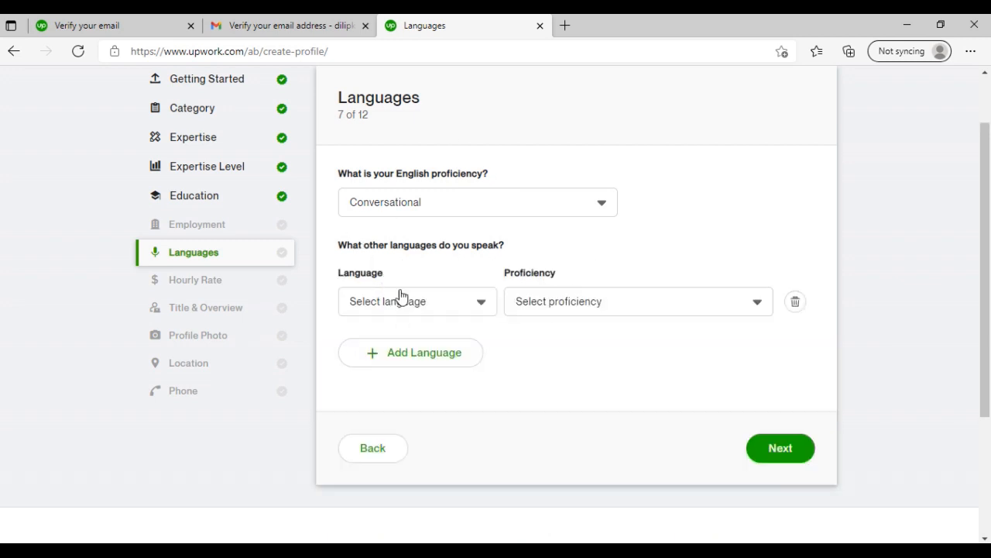
left_click(483, 303)
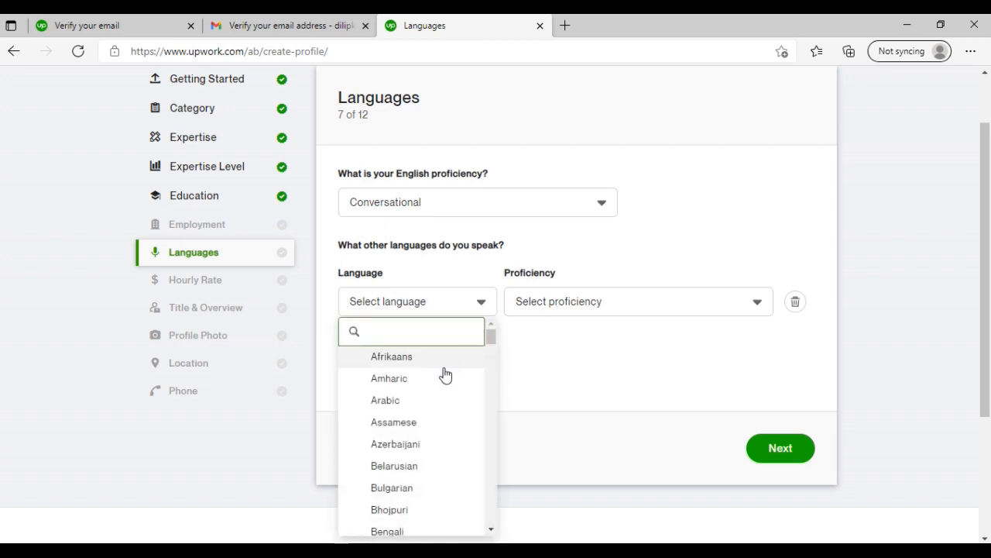
type("HINDI")
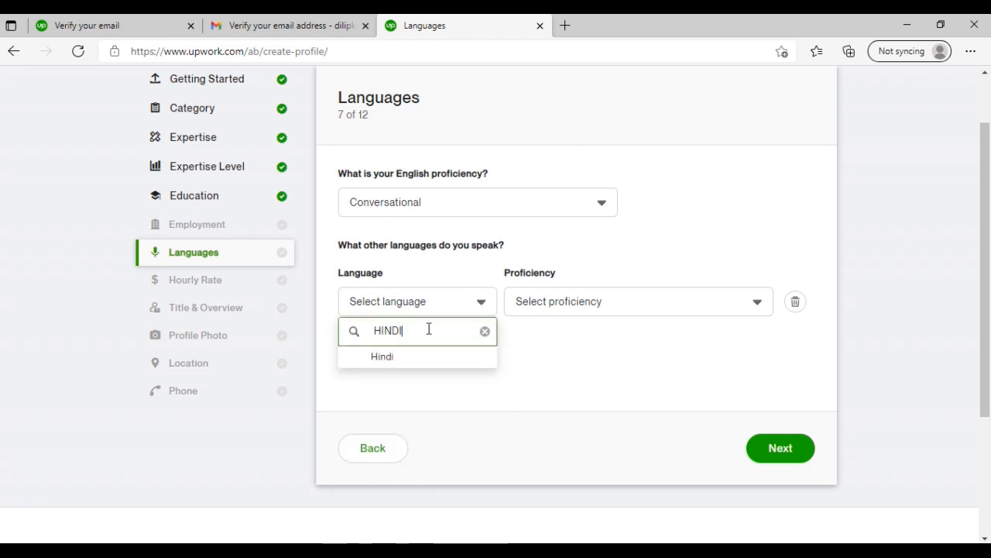
left_click(410, 357)
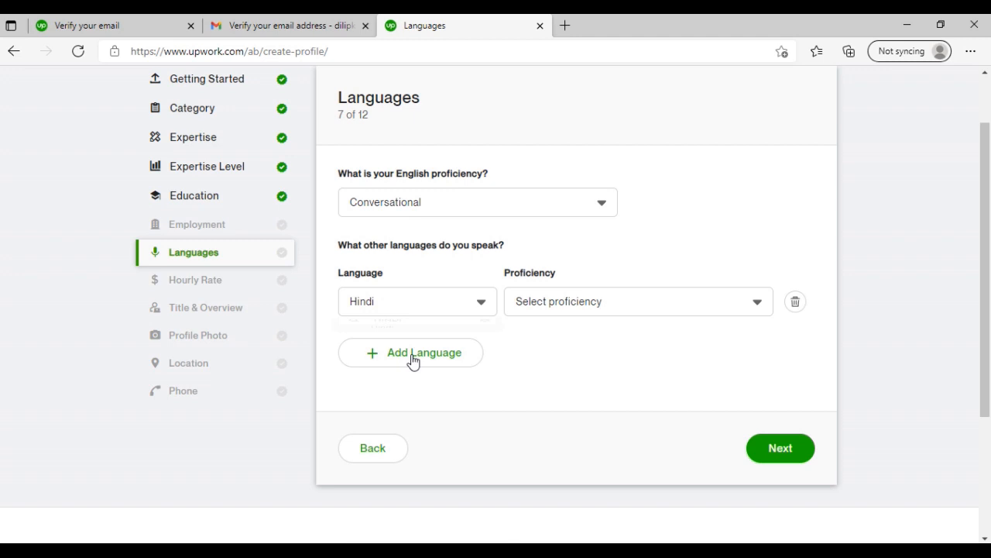
left_click(586, 304)
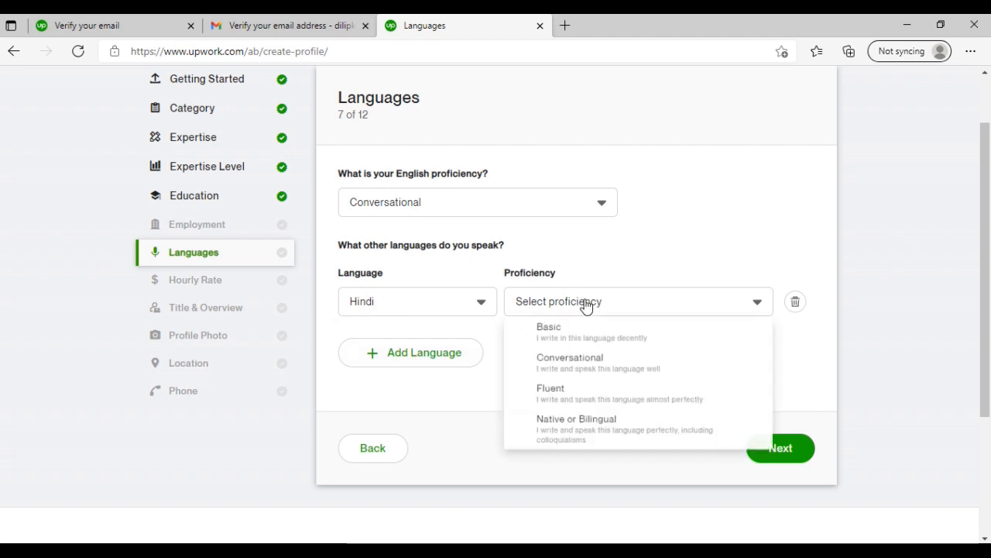
left_click(586, 400)
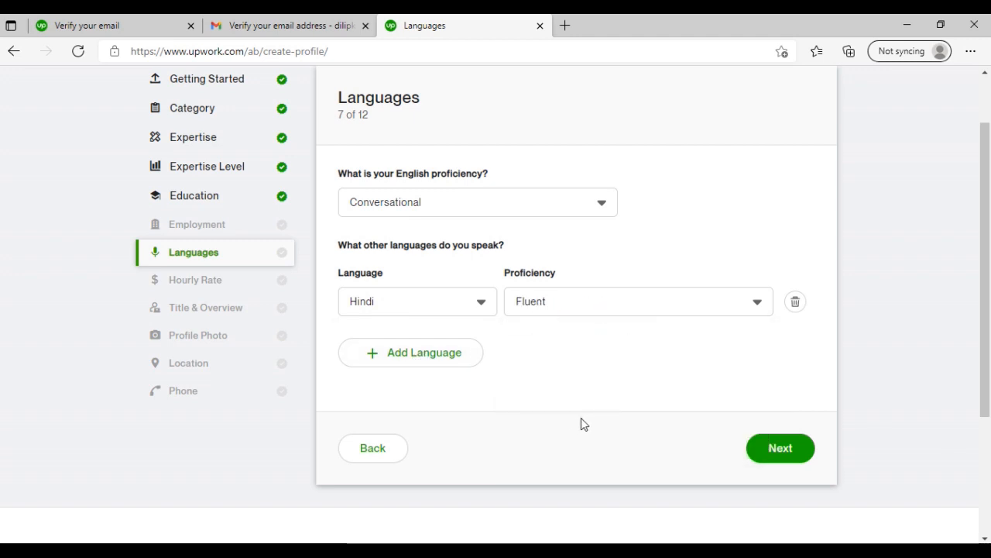
left_click(779, 449)
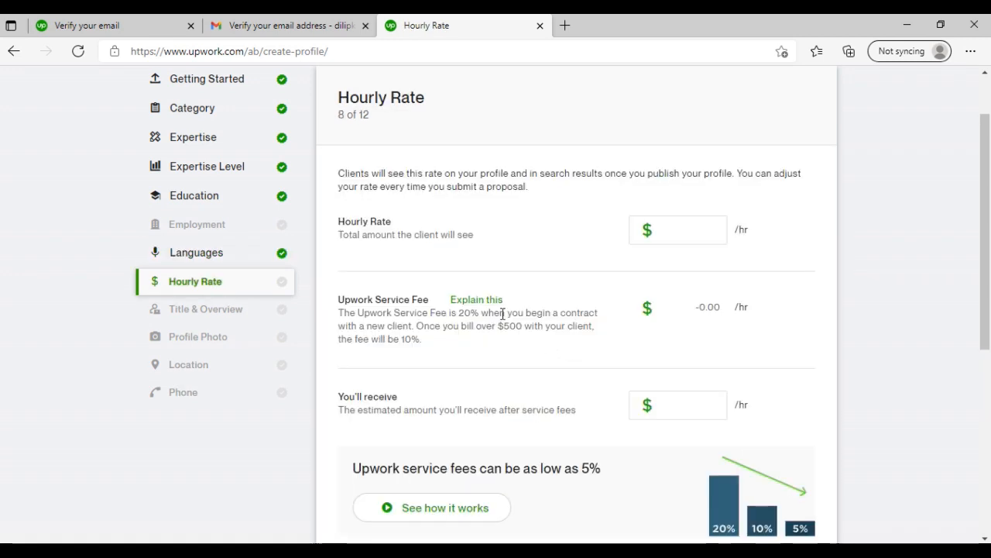
- Set the hourly rate to $7, review the service fee details and continue to the Title & Overview page
scroll(405, 269, "down", 1)
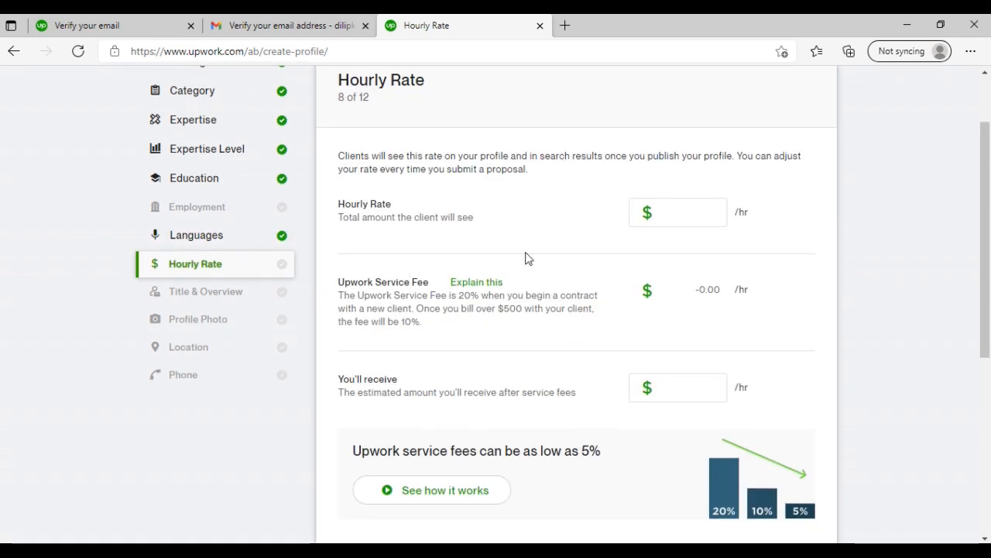
scroll(527, 259, "up", 1)
left_click(668, 259)
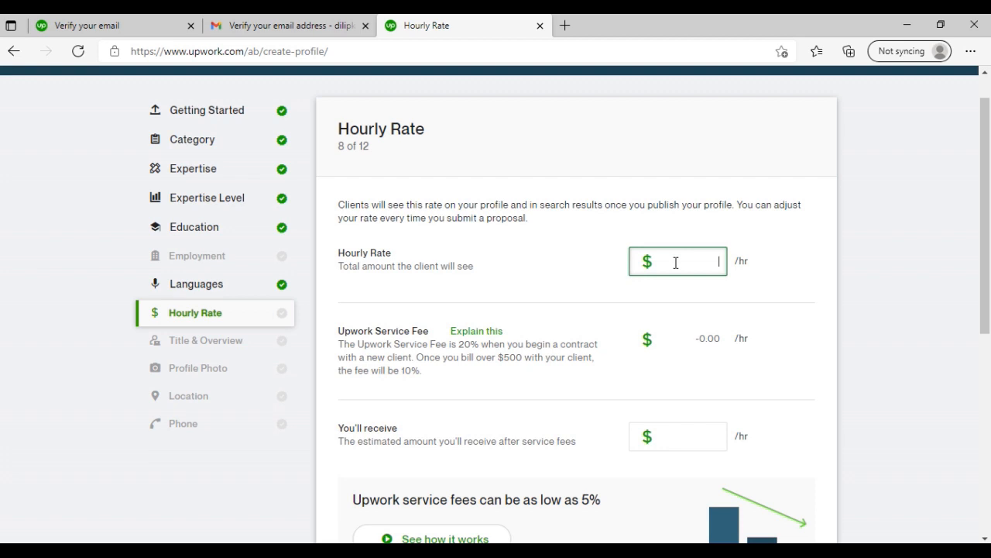
type("7")
scroll(676, 263, "down", 2)
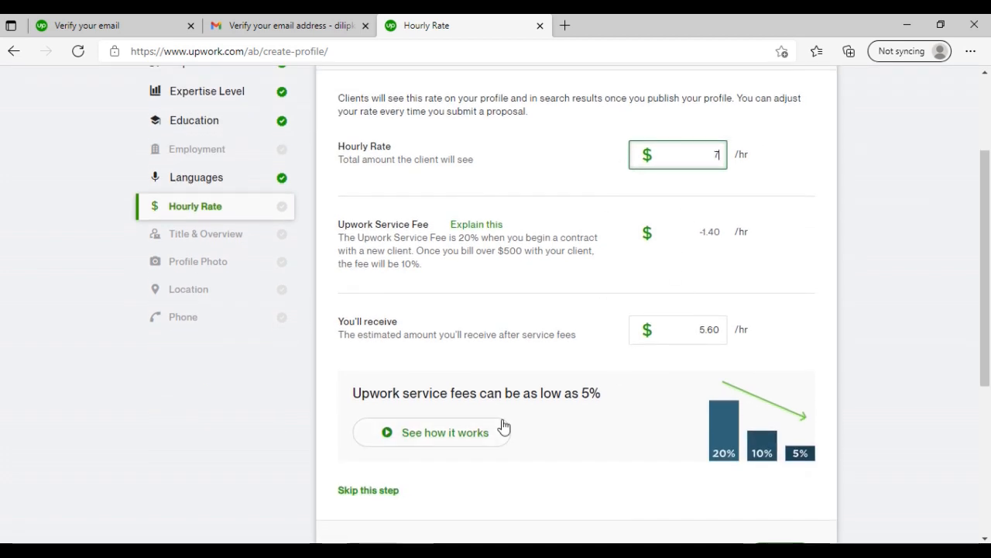
scroll(502, 426, "down", 1)
scroll(611, 431, "down", 2)
scroll(611, 431, "up", 5)
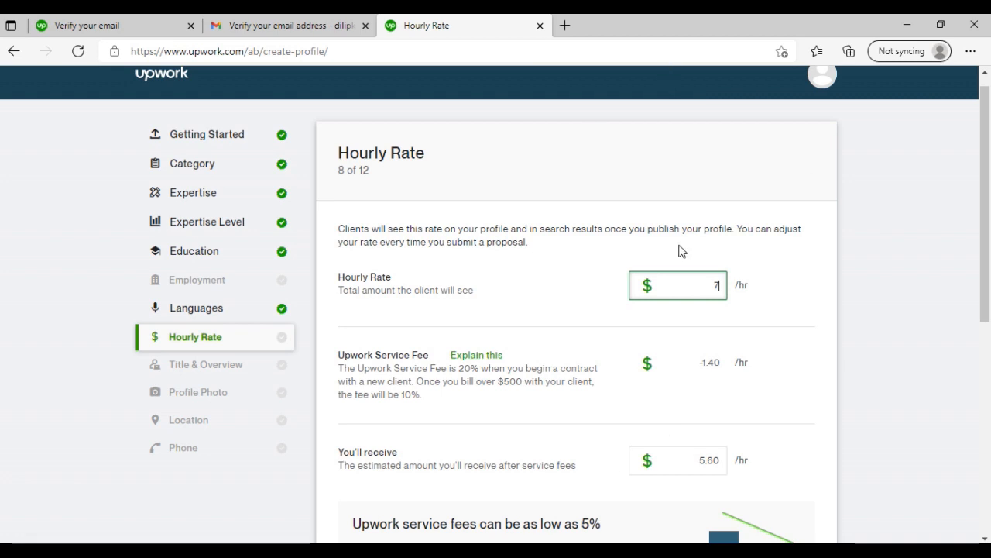
scroll(599, 351, "down", 1)
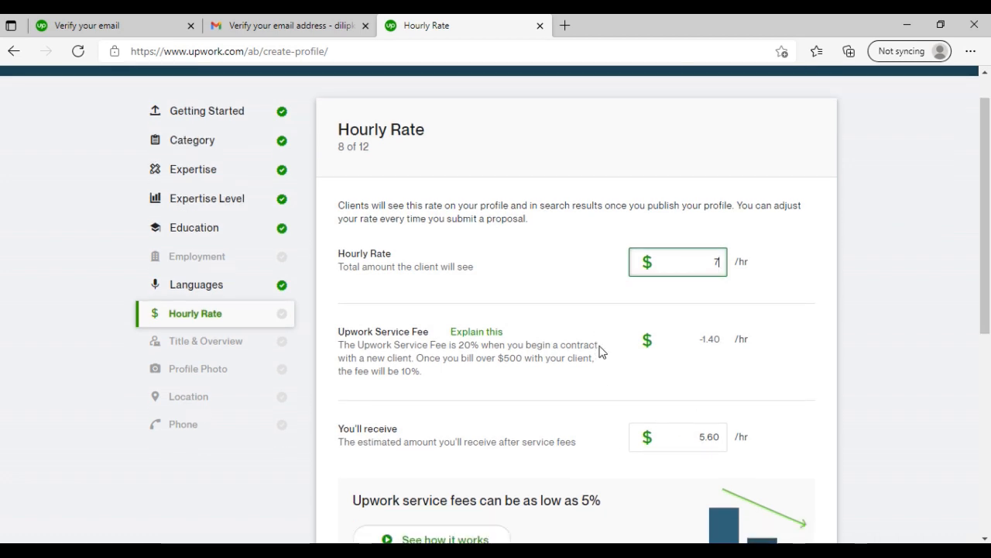
scroll(598, 349, "down", 1)
scroll(646, 343, "down", 2)
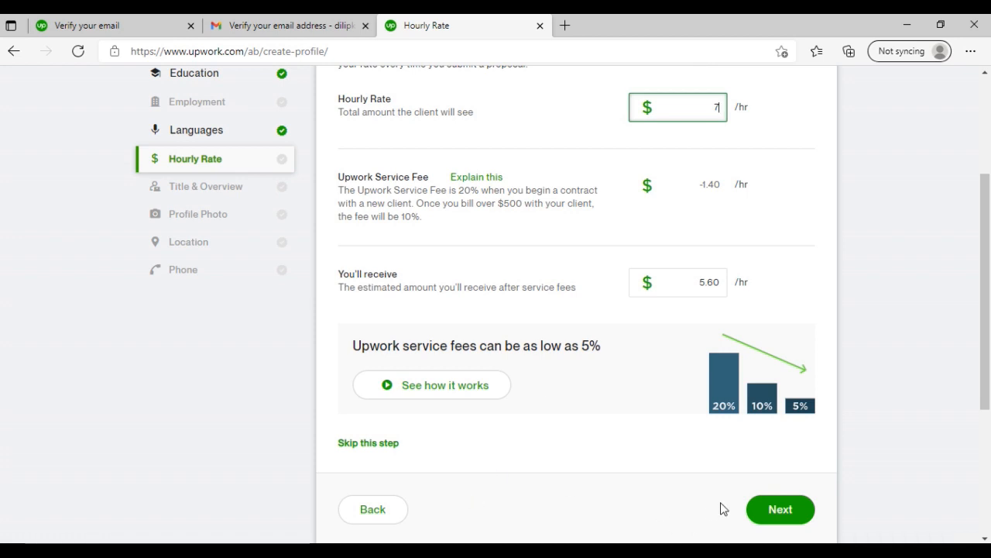
left_click(773, 513)
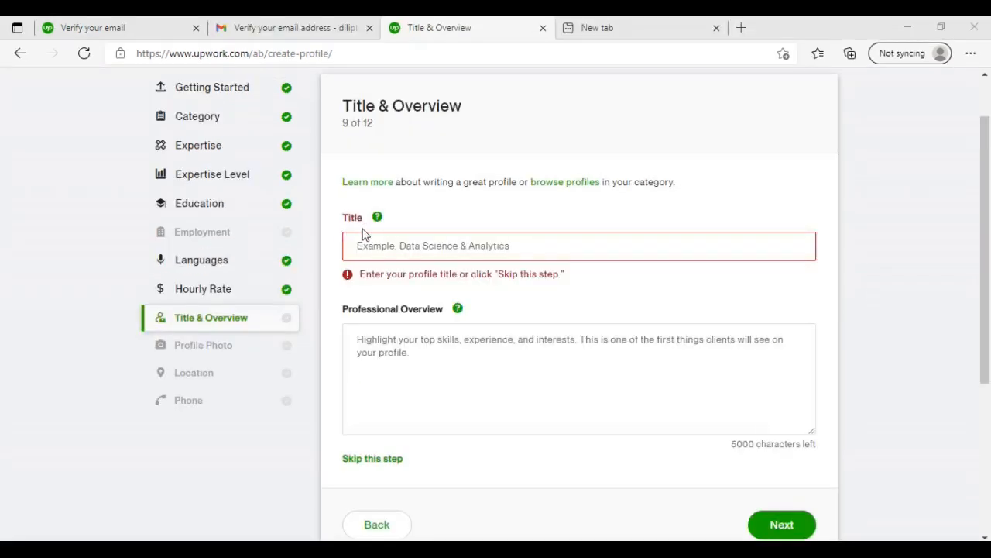
- Enter Freelancer as the title, paste the professional overview about Excel MIS, VBA programming and data analytics, and continue
left_click(384, 244)
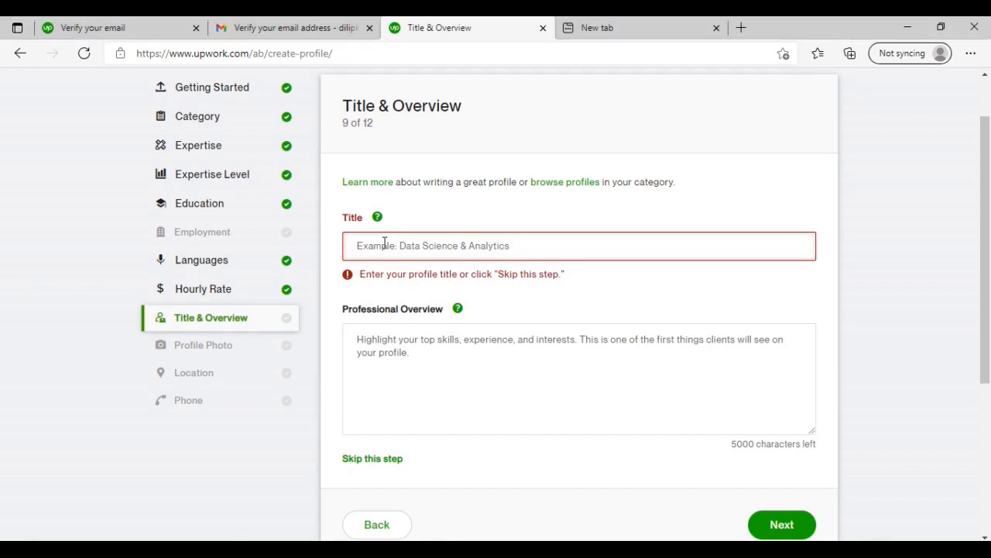
type("Free")
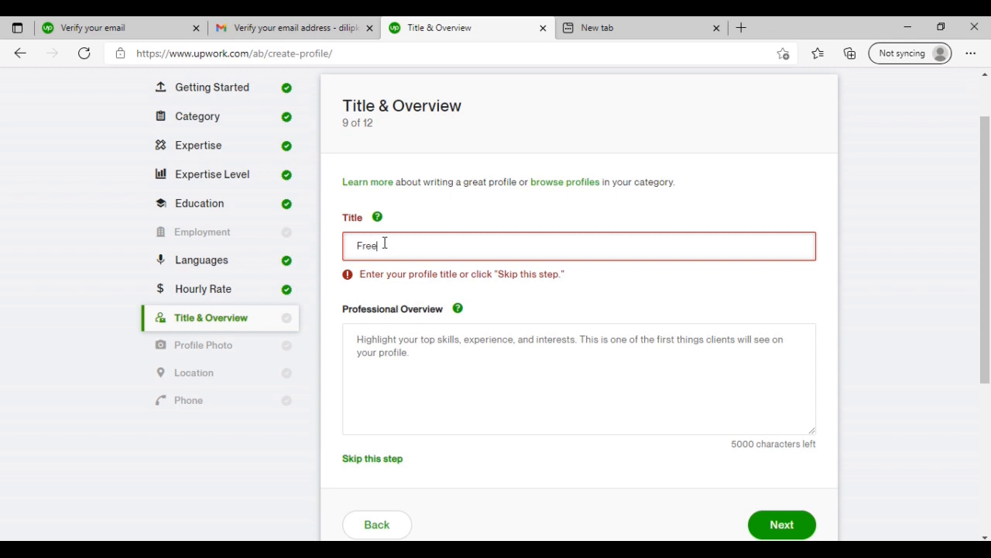
type("lancer")
left_click(479, 347)
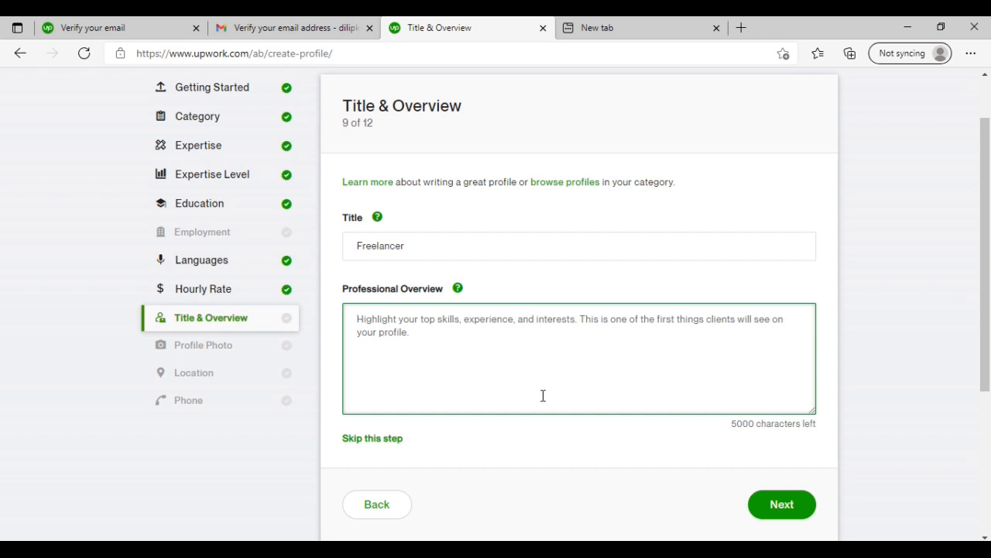
type("I am a freelance, and I am an expert in excel mis and VBA programming as well as data analytics plz, give me a chance to do your work already done some big projects and misreporting. So consider my profile.")
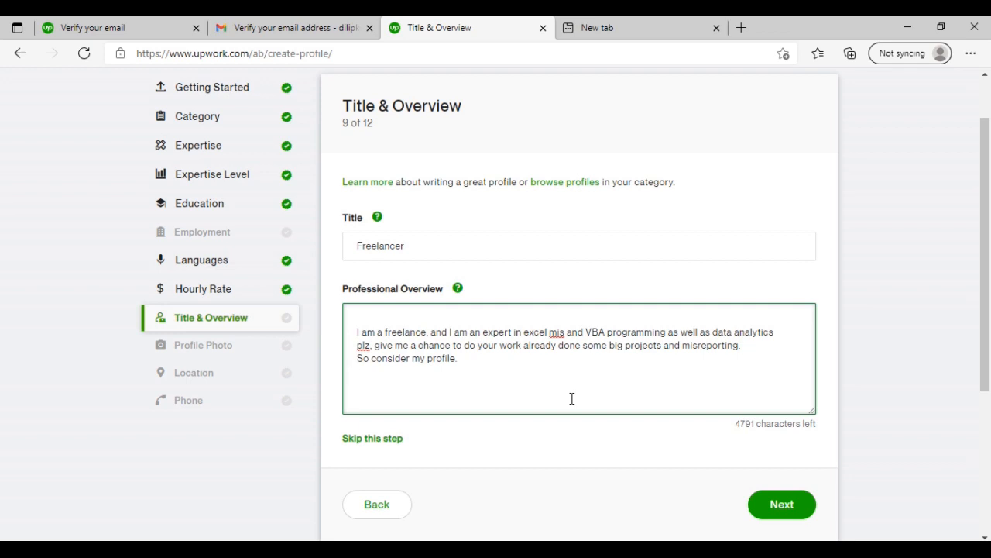
left_click(794, 500)
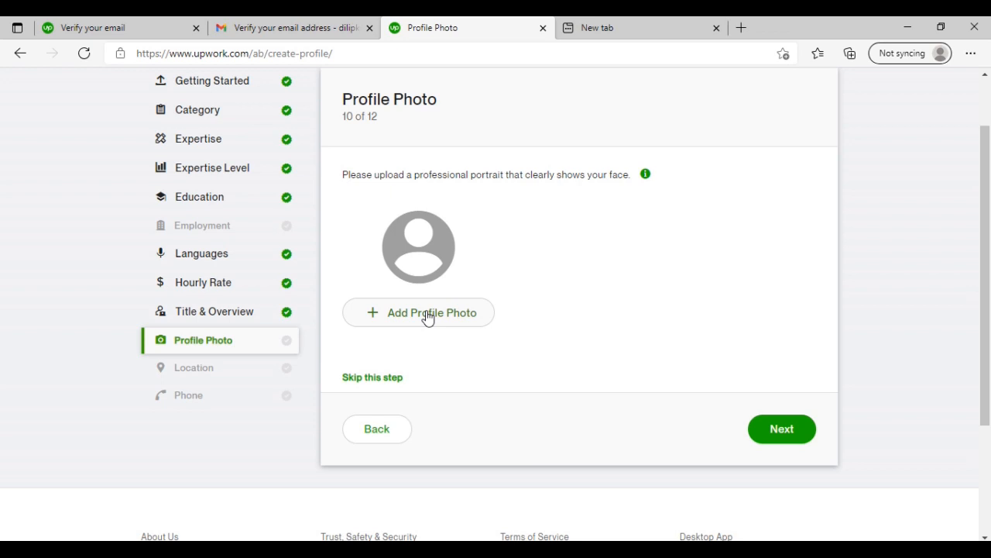
- Skip the profile photo for now and complete the Location page with the street address, city and postal code
left_click(395, 412)
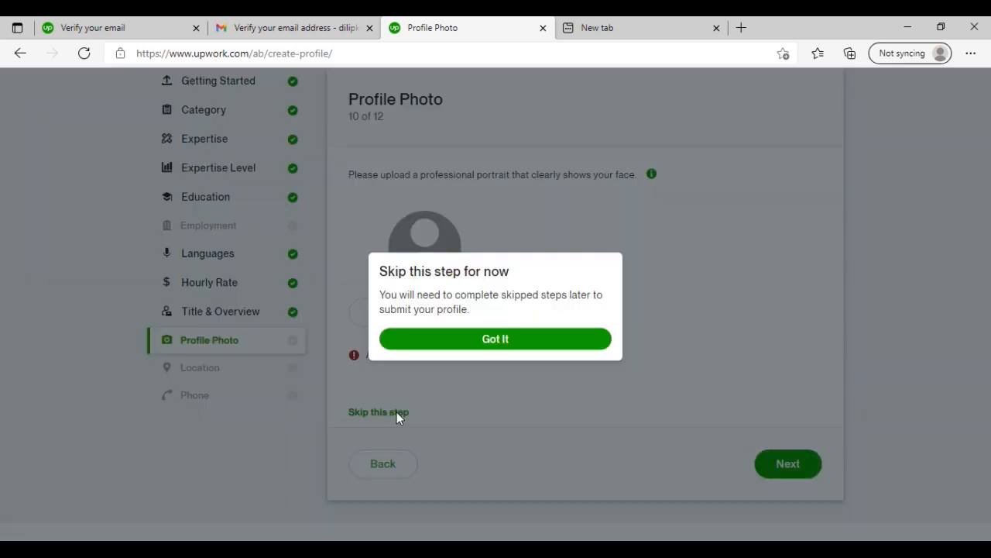
left_click(500, 341)
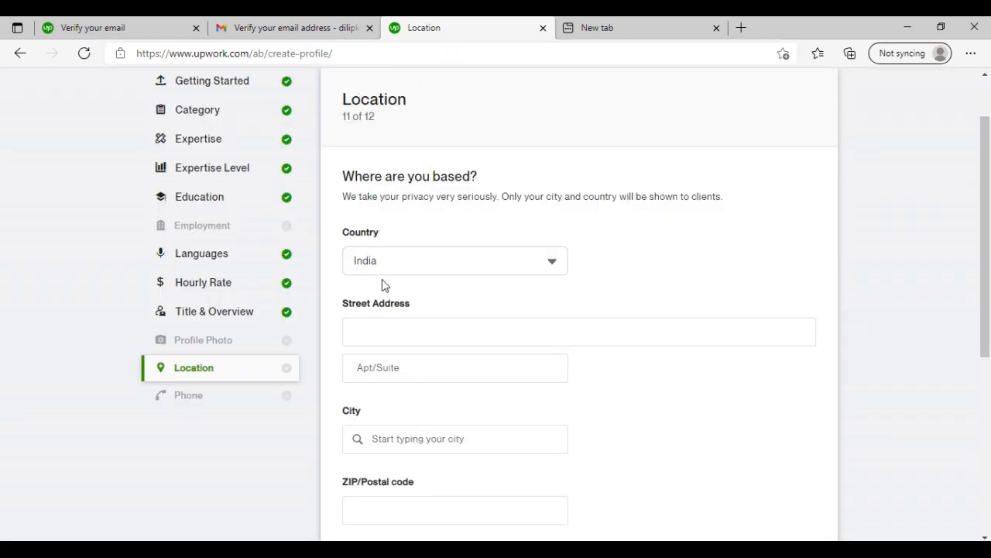
scroll(469, 267, "down", 1)
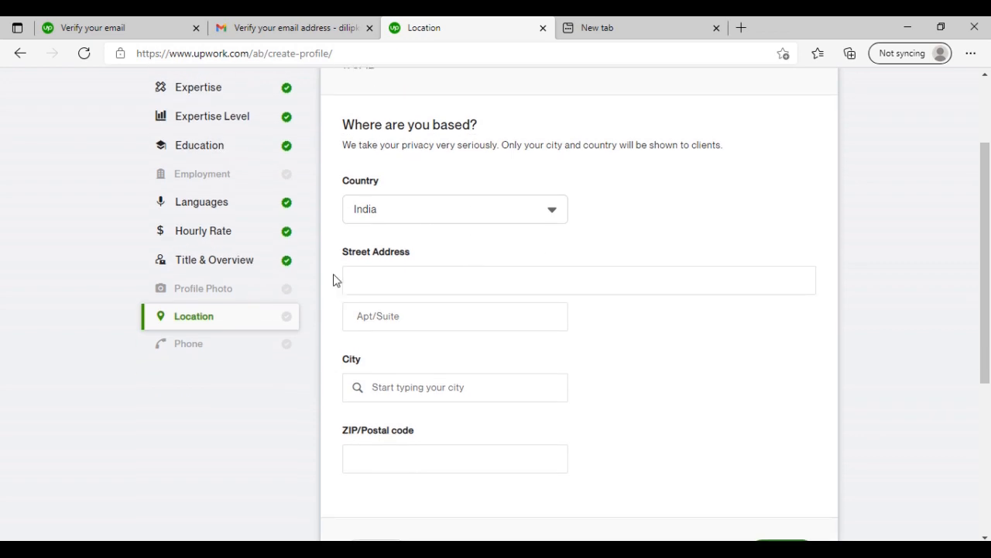
left_click(422, 277)
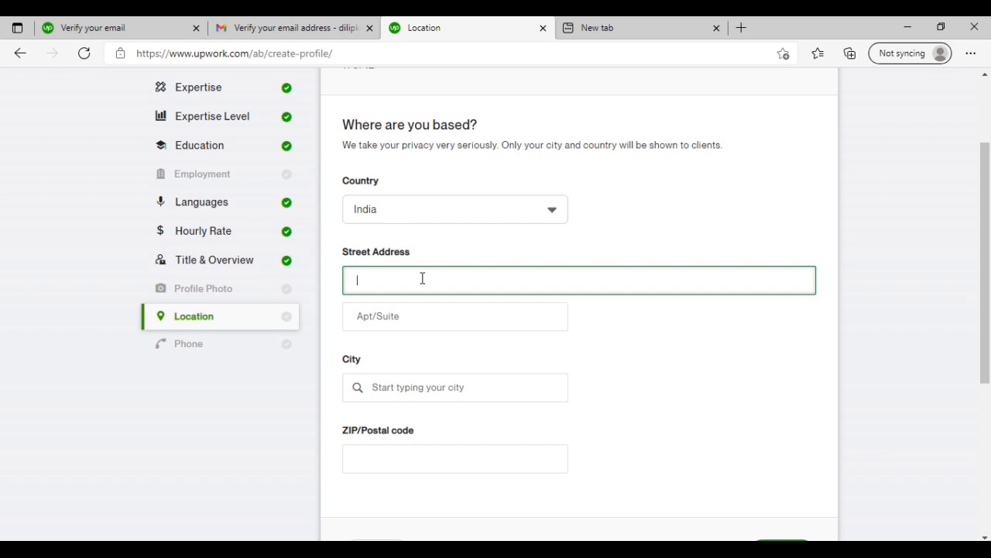
left_click(781, 427)
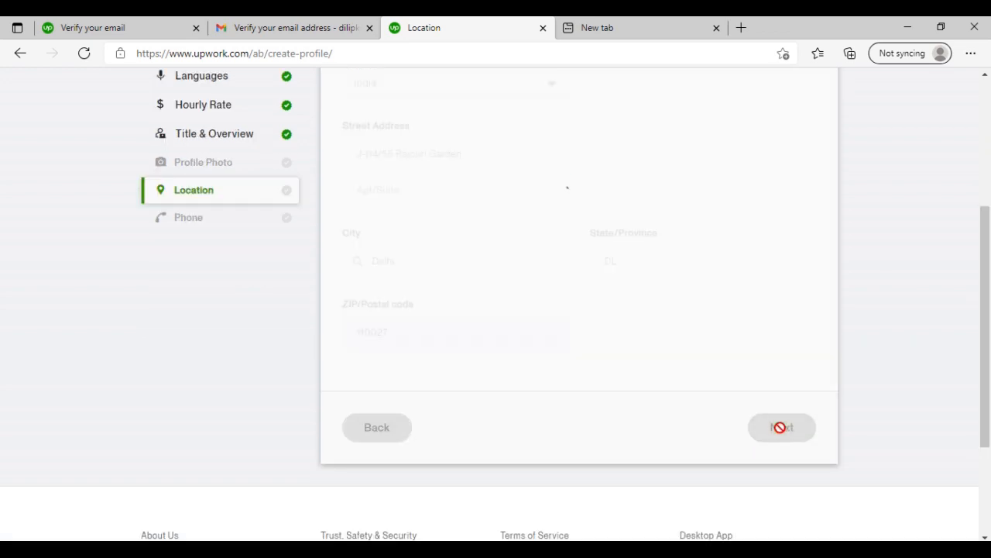
- Enter the freelancer's phone number under the +91 country code and open the profile preview
left_click(474, 232)
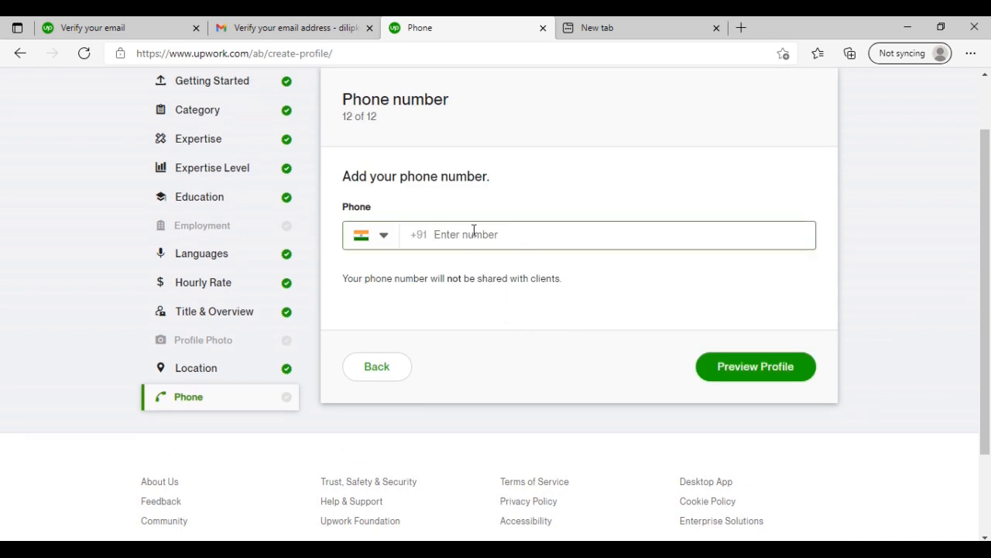
scroll(474, 232, "up", 1)
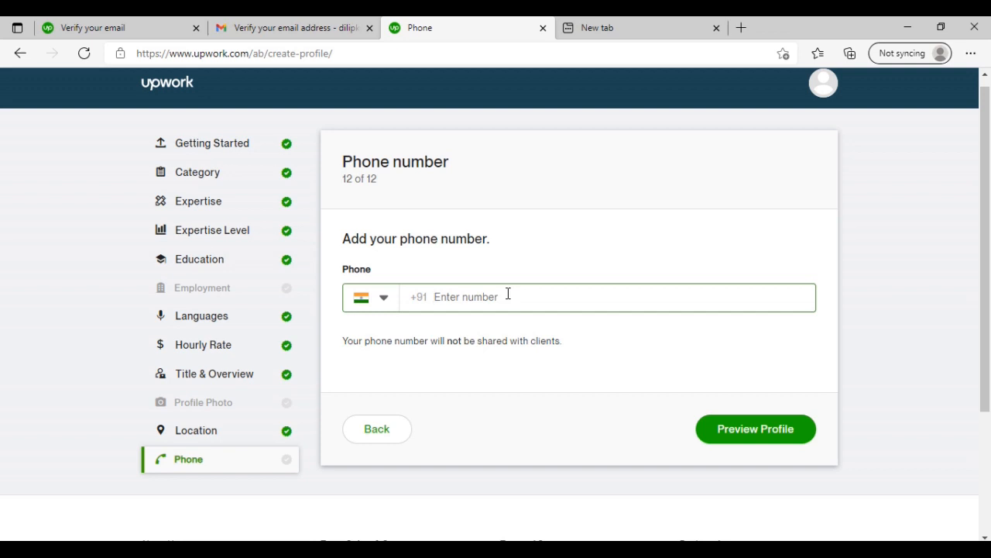
left_click(400, 188)
left_click(443, 301)
left_click(726, 438)
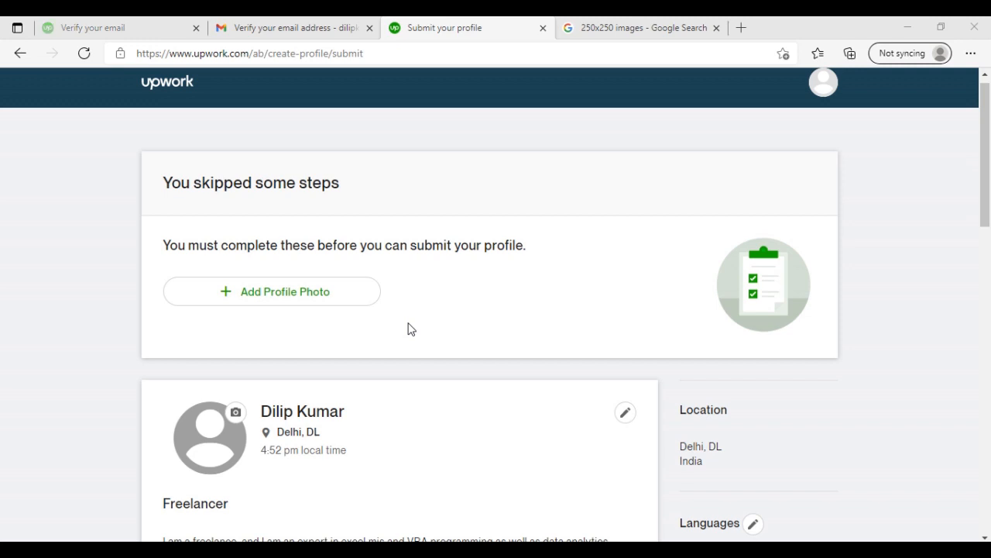
- Add the skipped profile photo by choosing the portrait image matching "ok" from the Desktop folder, and save it
left_click(312, 297)
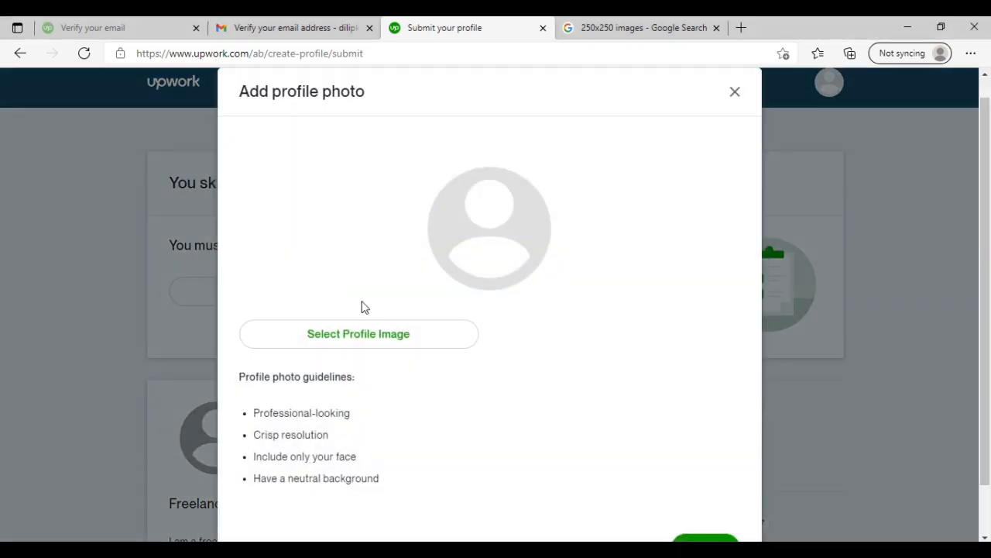
left_click(413, 335)
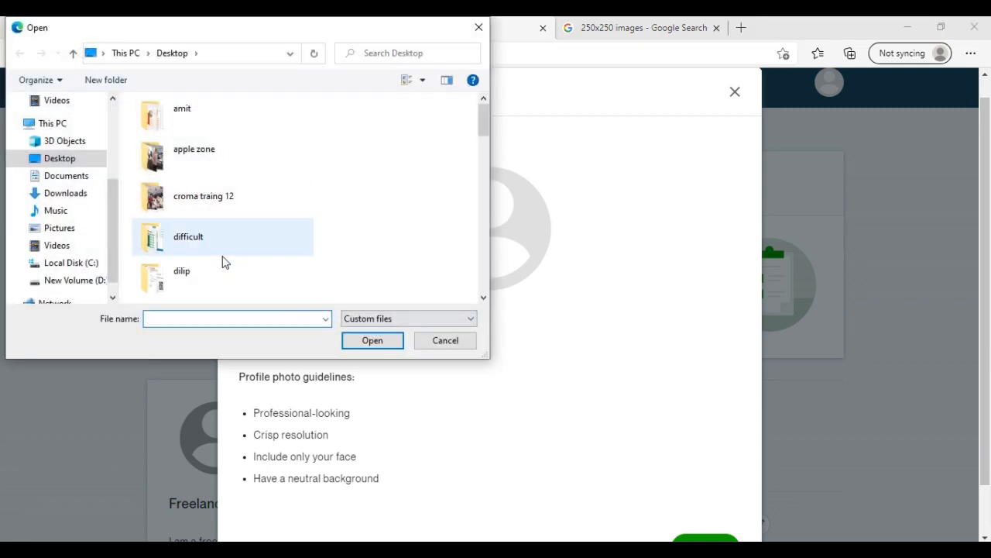
type("ok")
left_click(219, 334)
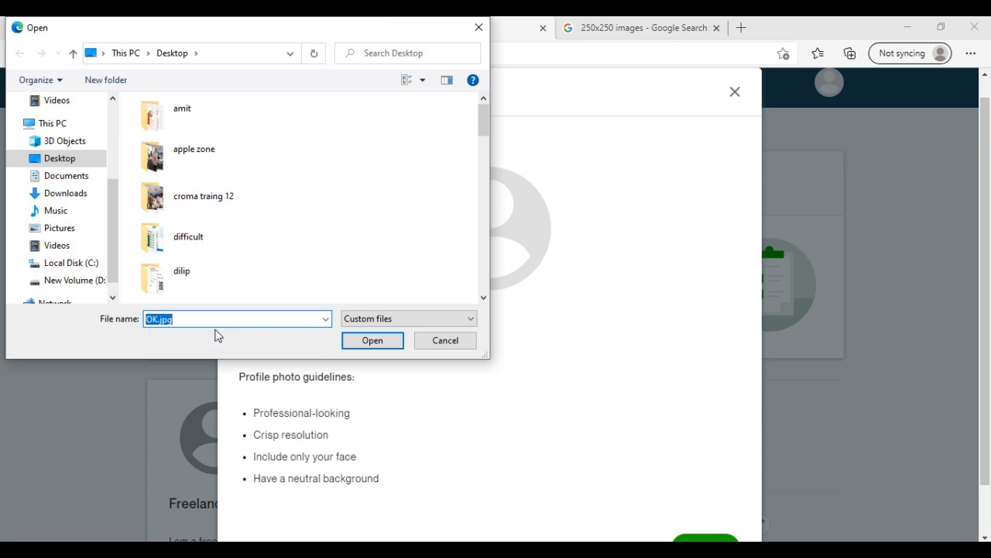
left_click(385, 341)
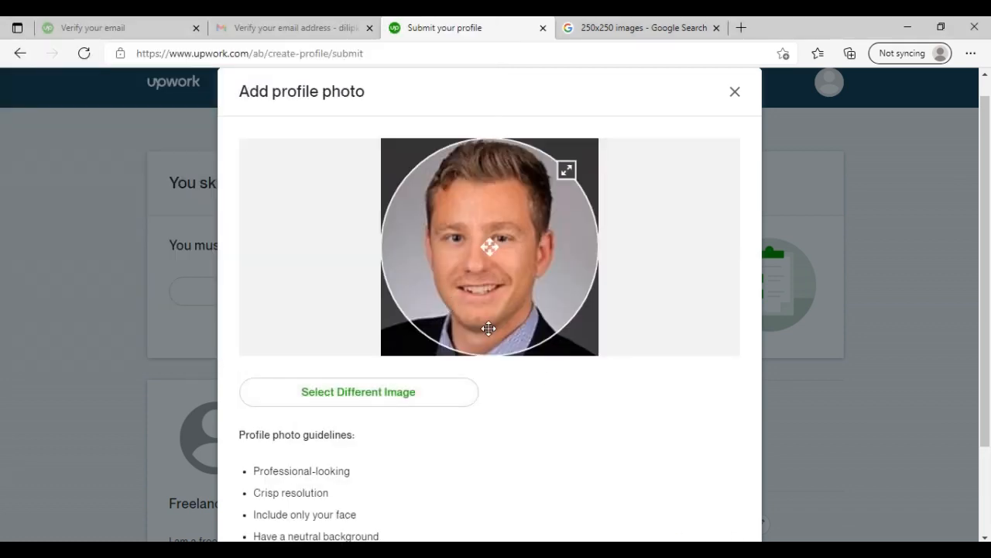
scroll(540, 374, "down", 3)
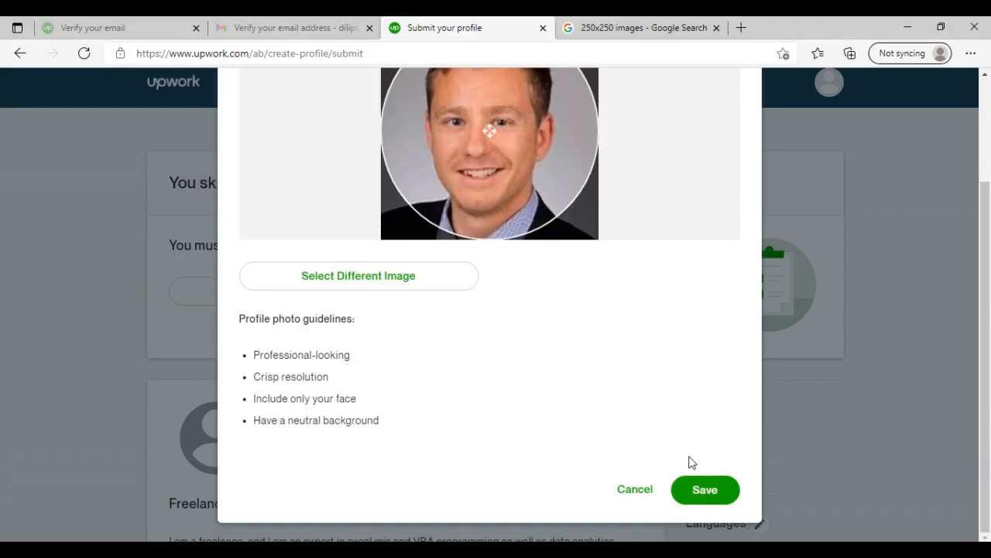
left_click(706, 491)
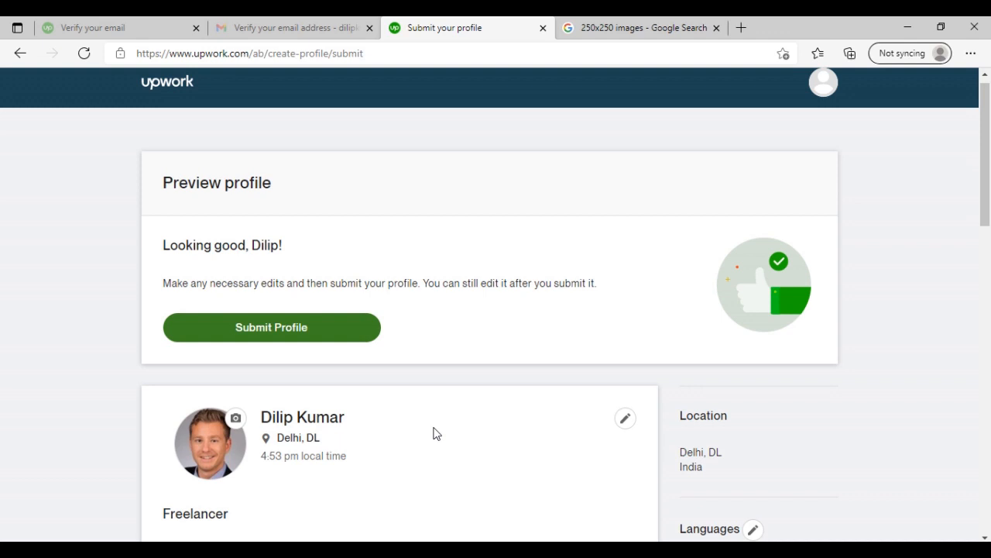
- Submit the previewed profile and read the profile review notice on the job feed
scroll(431, 425, "down", 1)
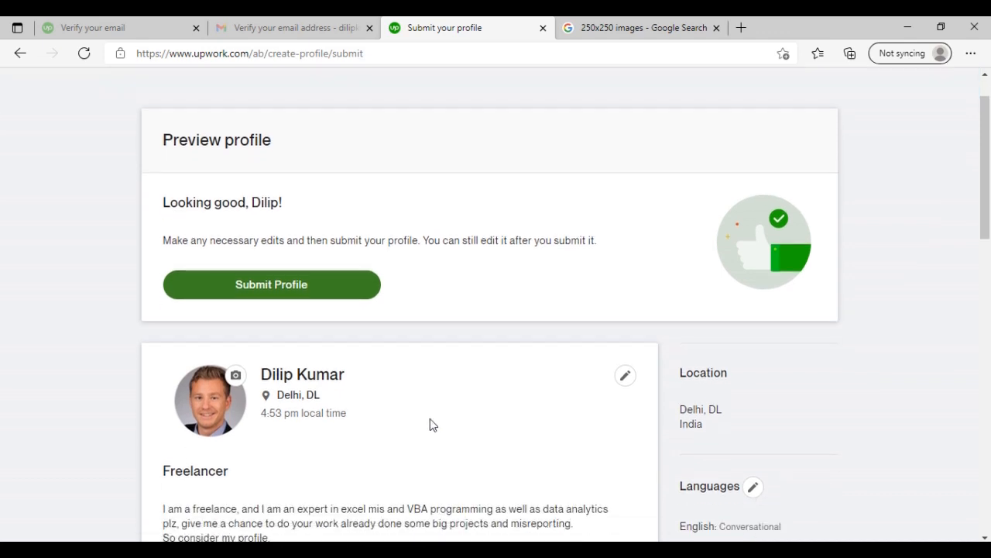
left_click(325, 275)
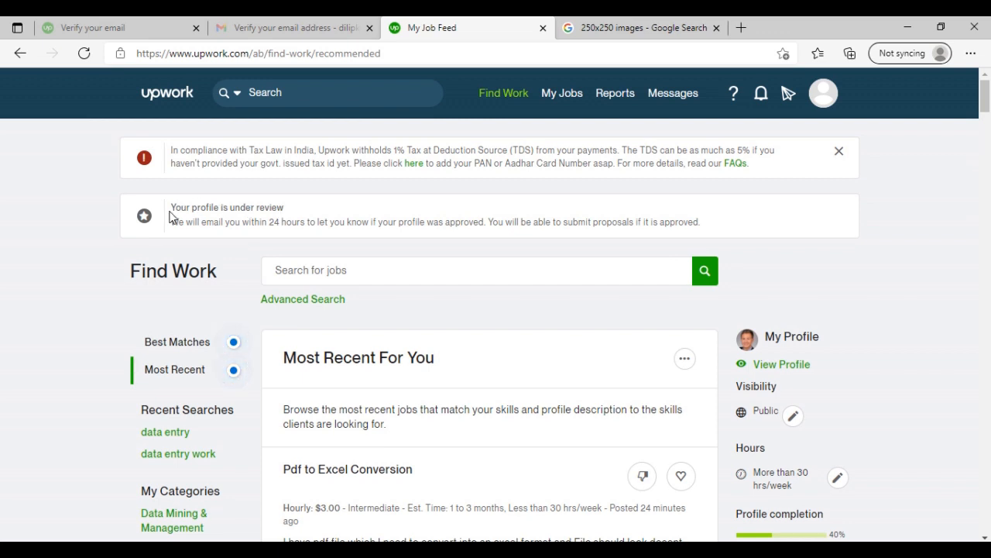
left_click_drag(171, 207, 457, 228)
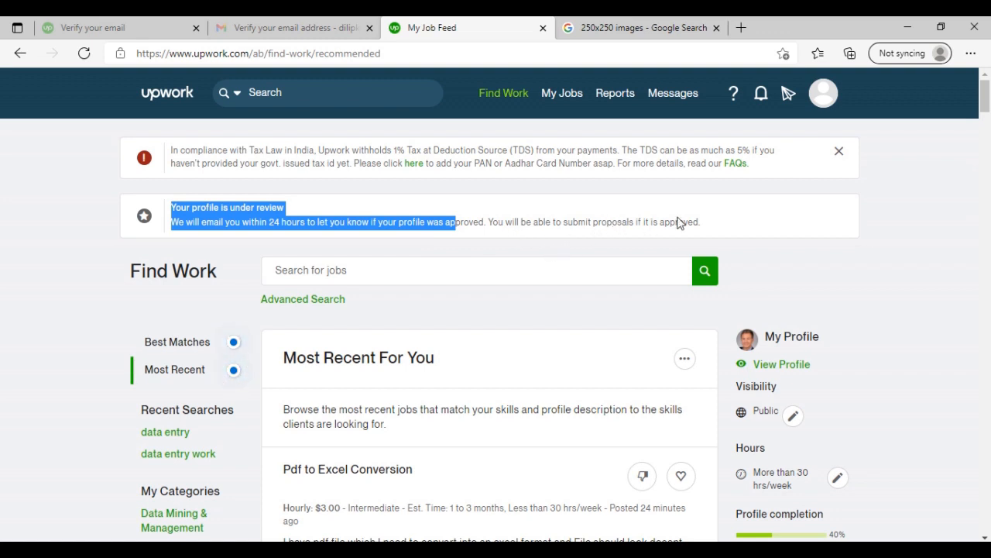
left_click_drag(715, 225, 161, 224)
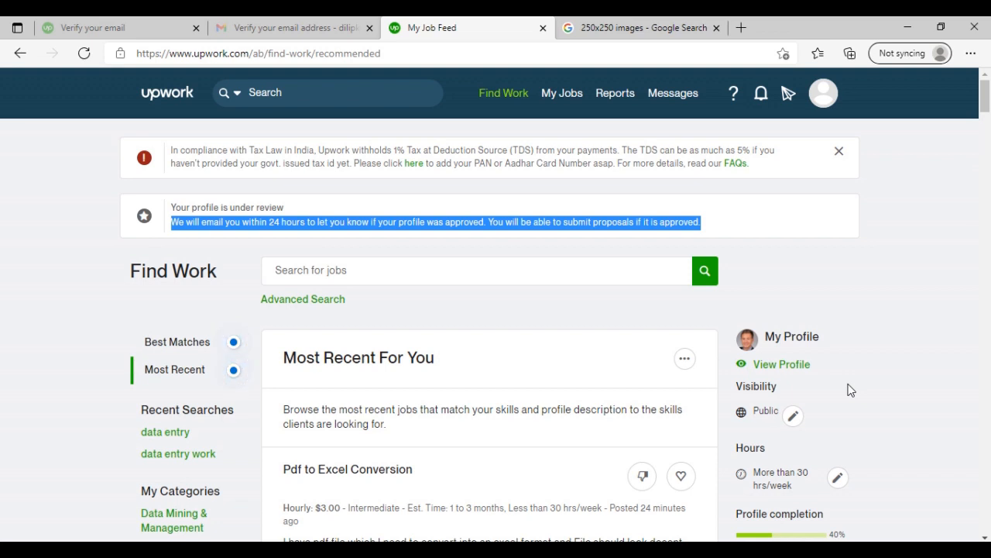
scroll(856, 419, "down", 1)
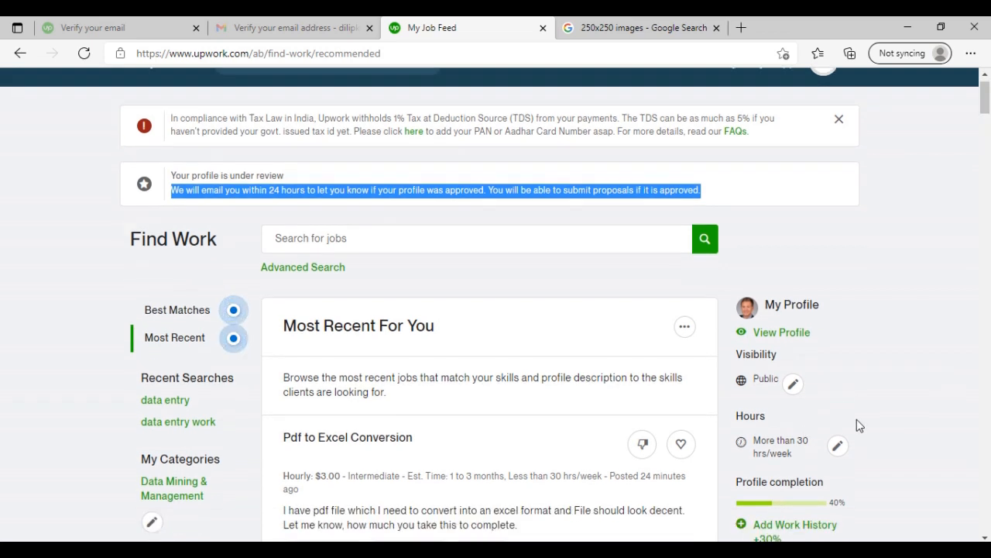